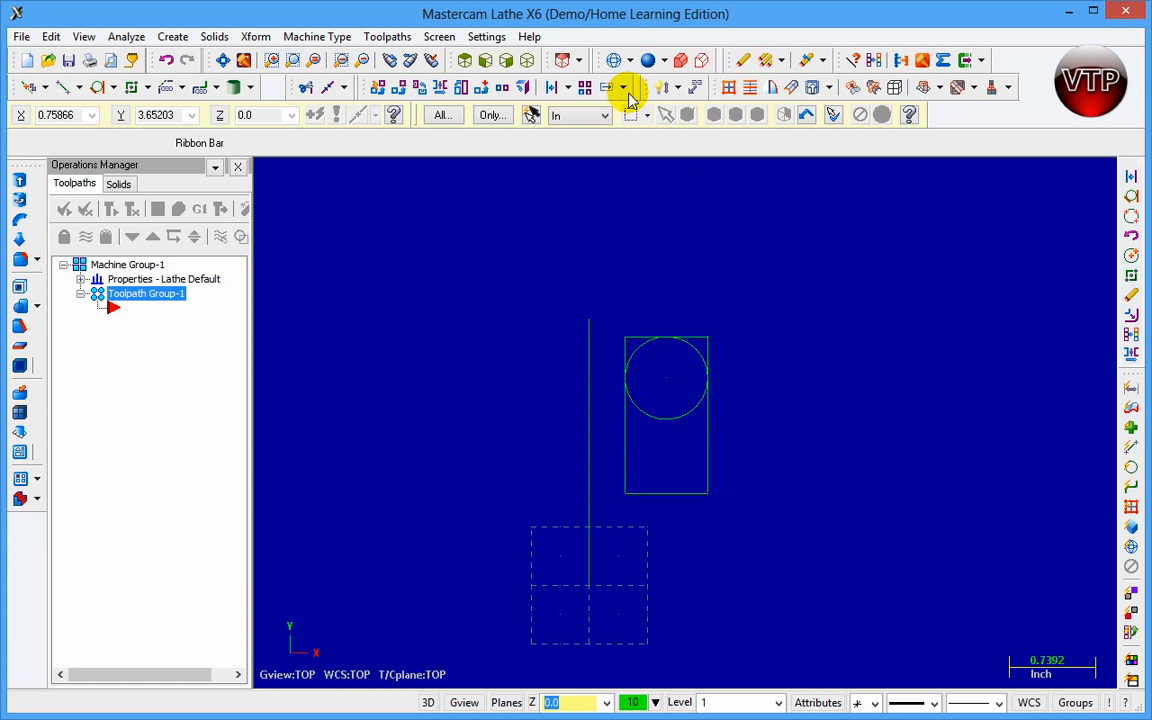
Offset the rectangle's right edge outward, away from the circle, as three copies spaced 0.5 inch apart.
{"action": "left_click", "coordinate": [569, 88]}
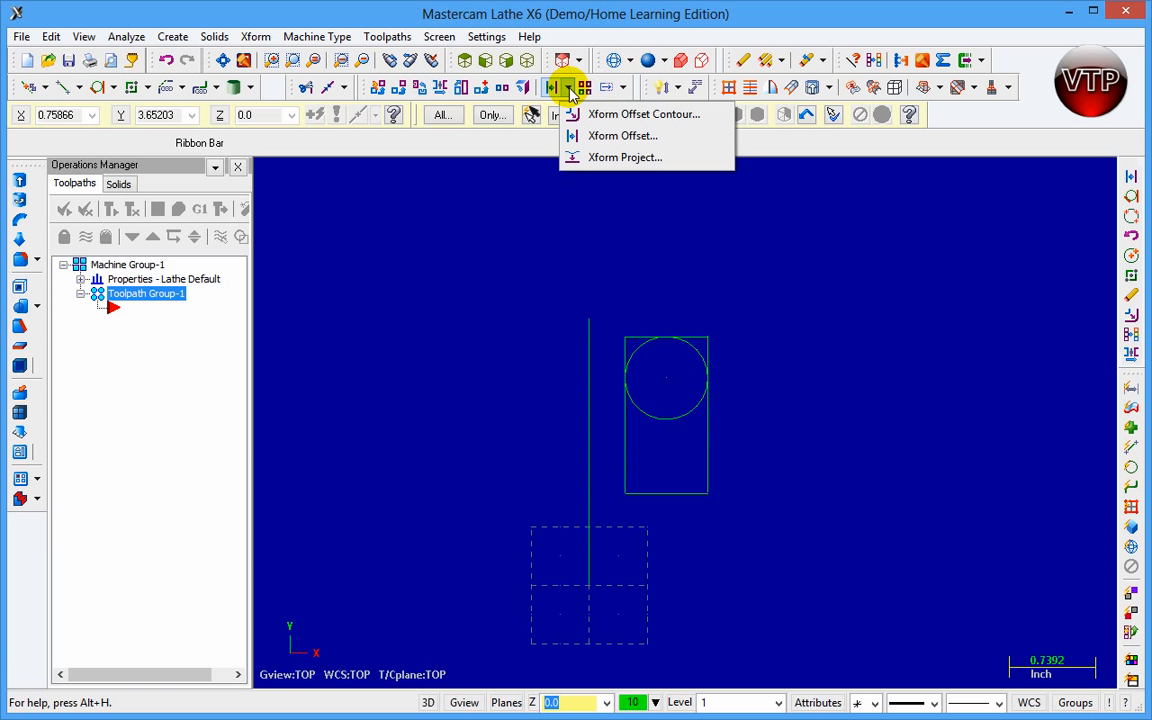
{"action": "left_click", "coordinate": [614, 138]}
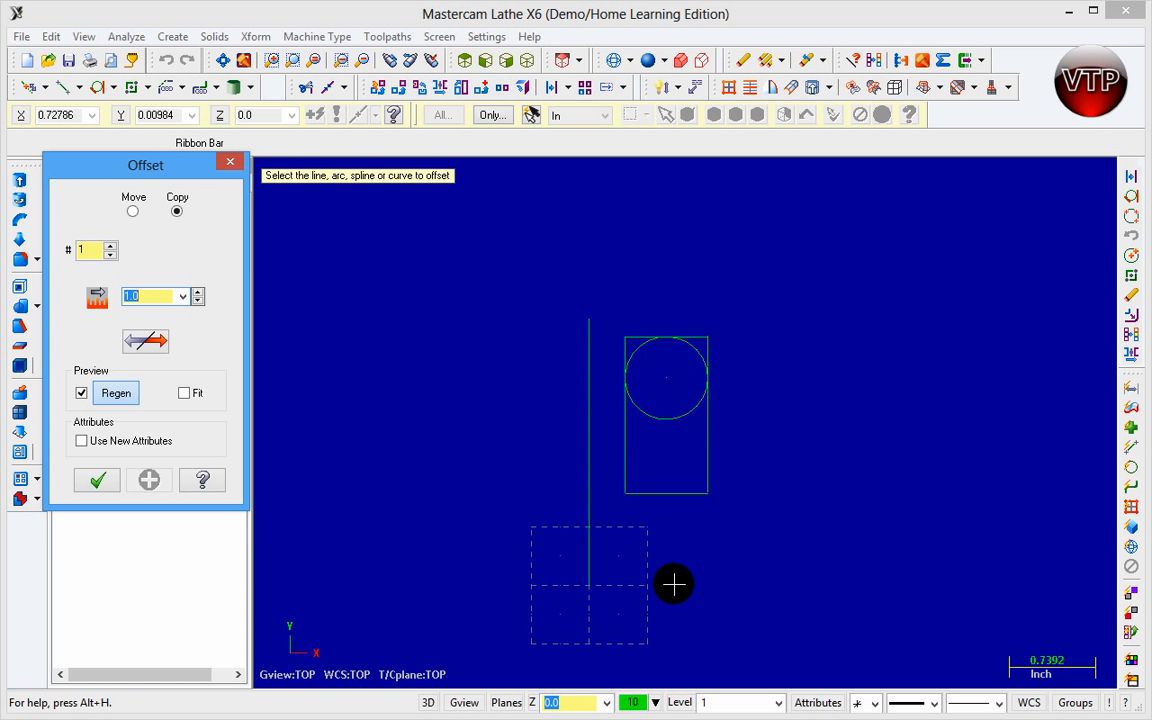
{"action": "left_click", "coordinate": [567, 88]}
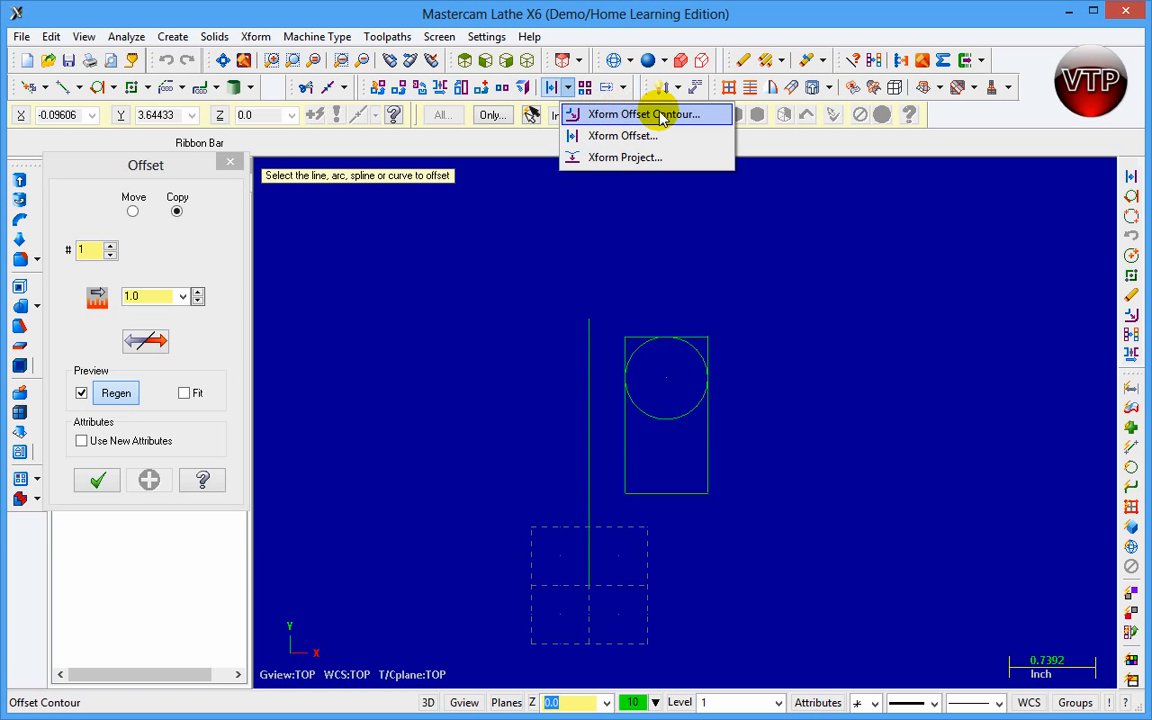
{"action": "left_click", "coordinate": [794, 148]}
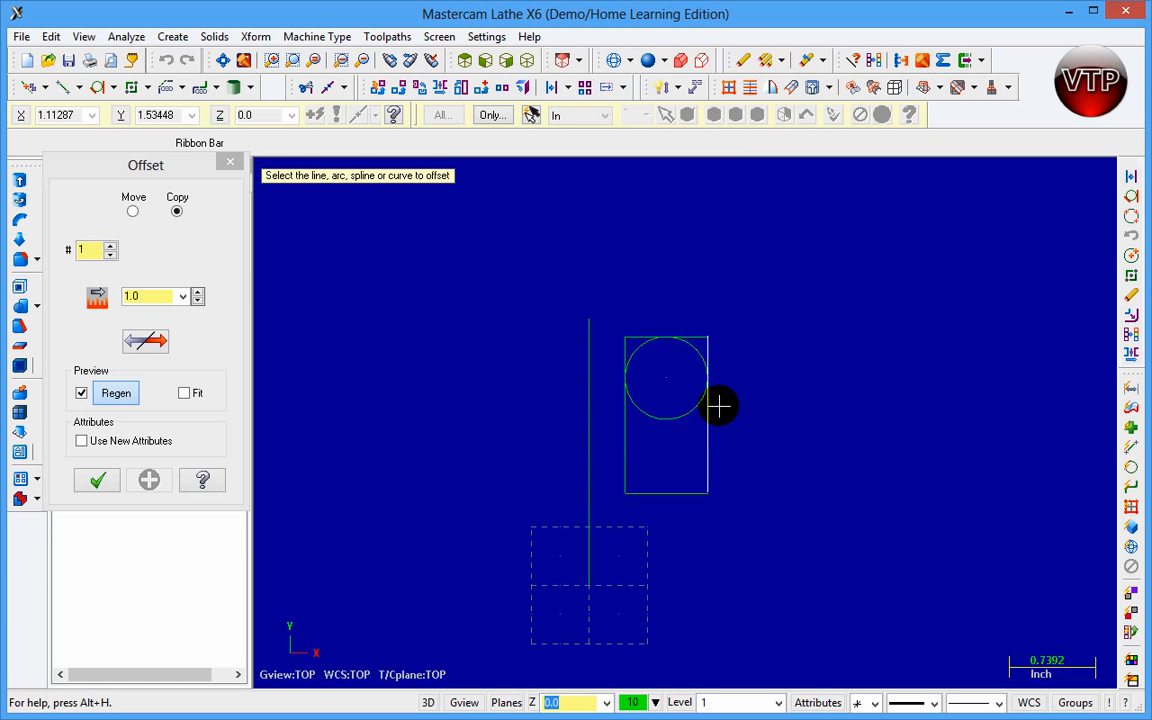
{"action": "left_click", "coordinate": [141, 296]}
{"action": "left_click", "coordinate": [65, 290]}
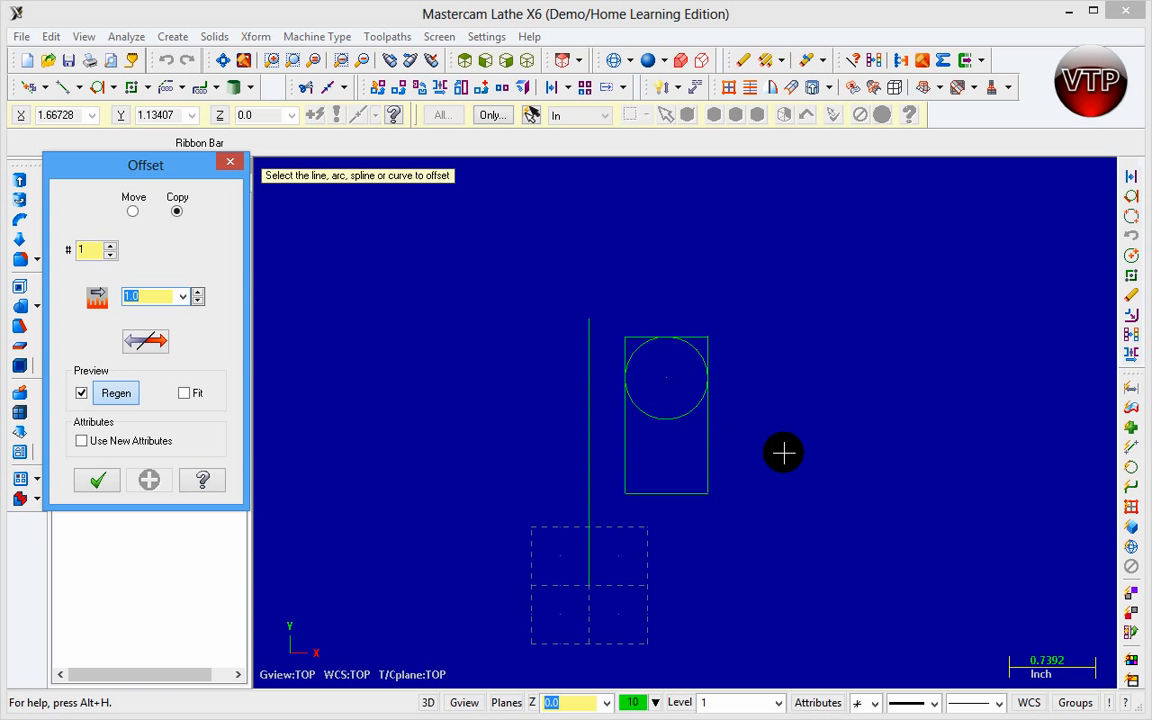
{"action": "type", "text": "2"}
{"action": "left_click", "coordinate": [220, 342]}
{"action": "left_click", "coordinate": [112, 292]}
{"action": "left_click", "coordinate": [110, 246]}
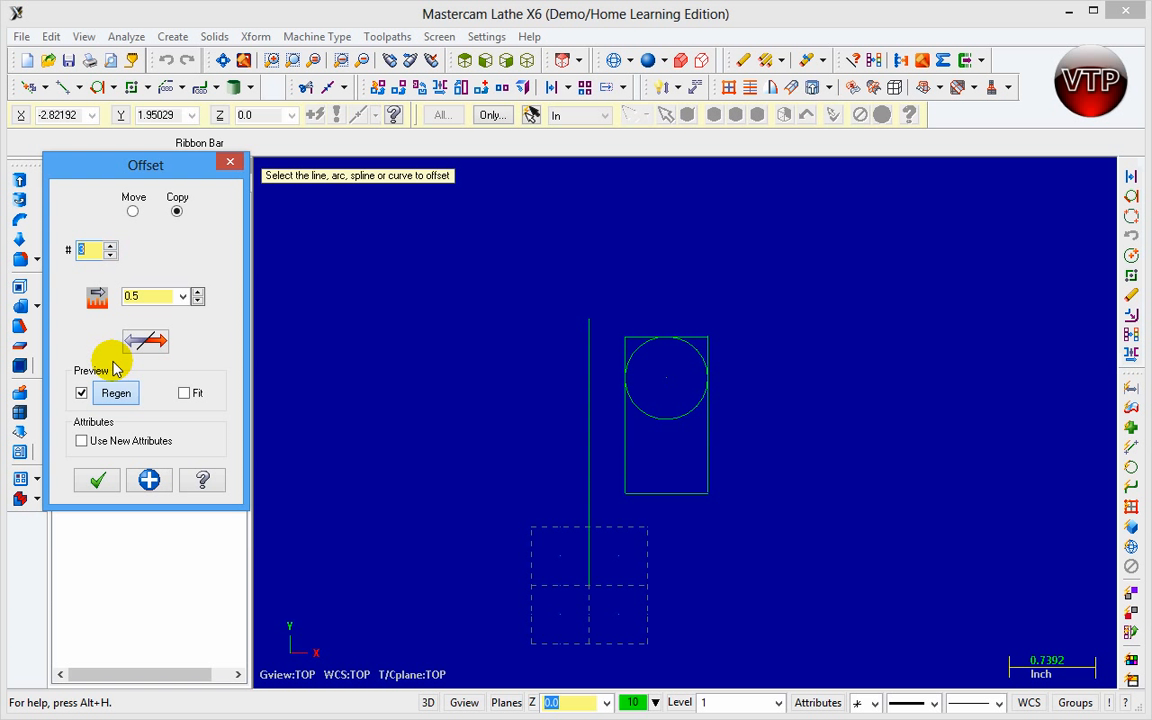
{"action": "left_click", "coordinate": [710, 440]}
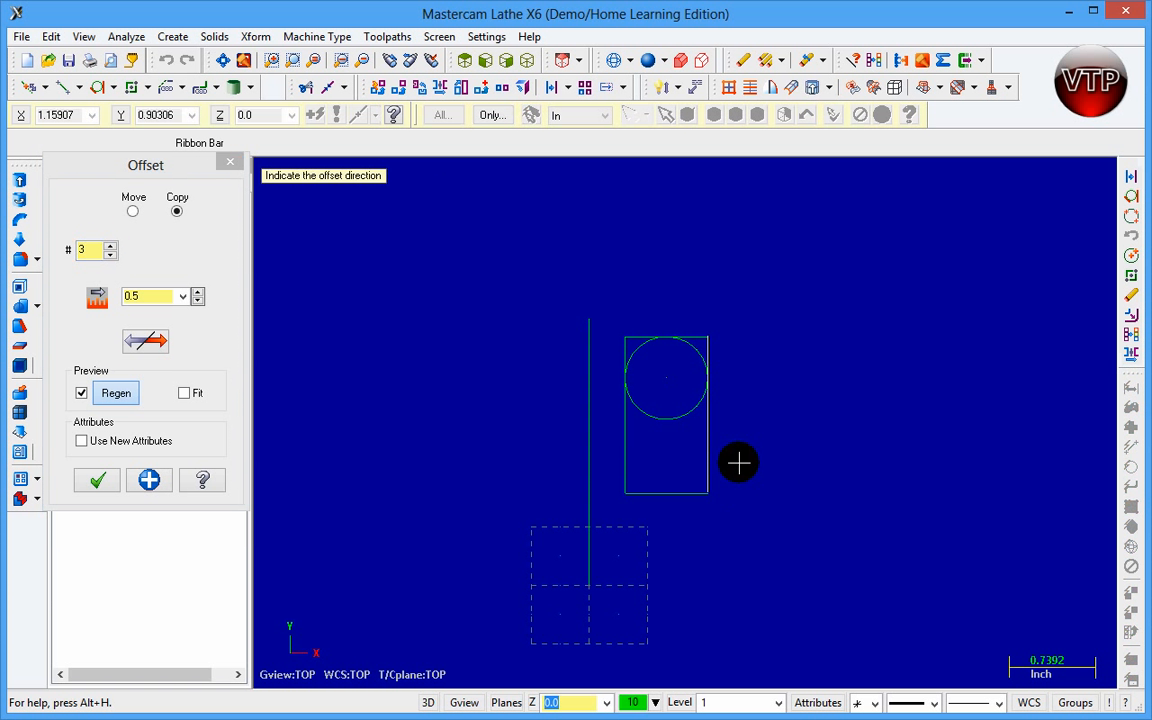
{"action": "left_click", "coordinate": [794, 489]}
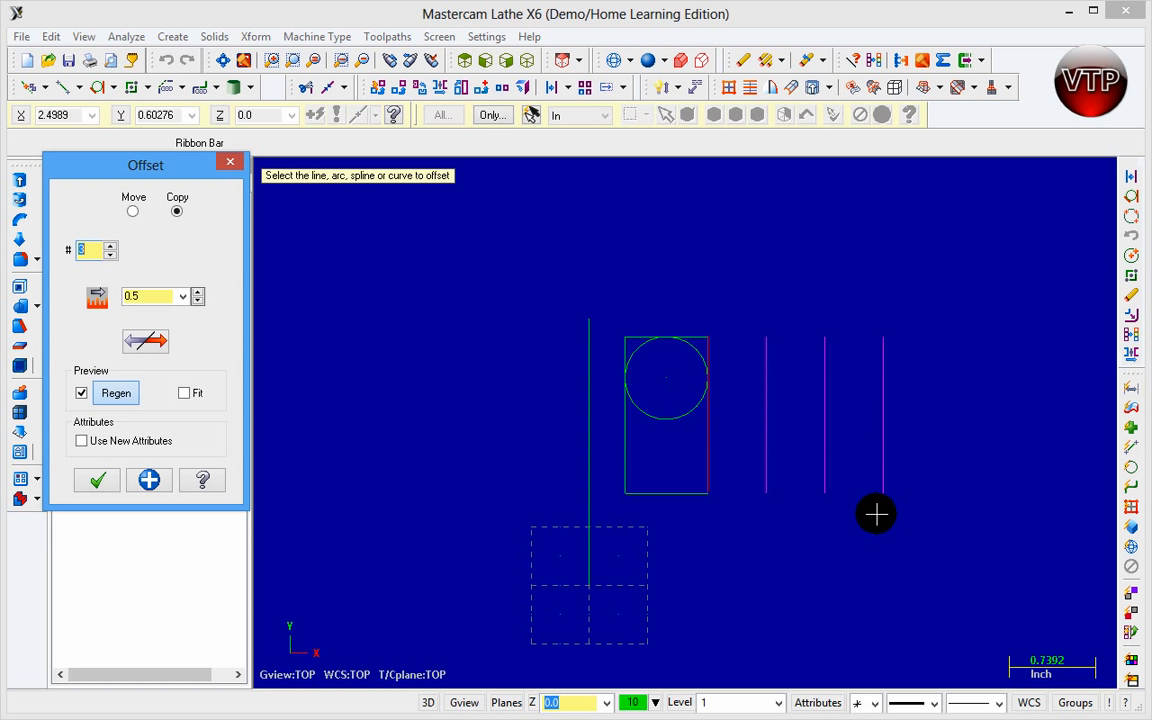
Preview the offset in Move mode, restore Copy mode, and toggle the fit-to-screen preview on and off.
{"action": "left_click", "coordinate": [97, 251]}
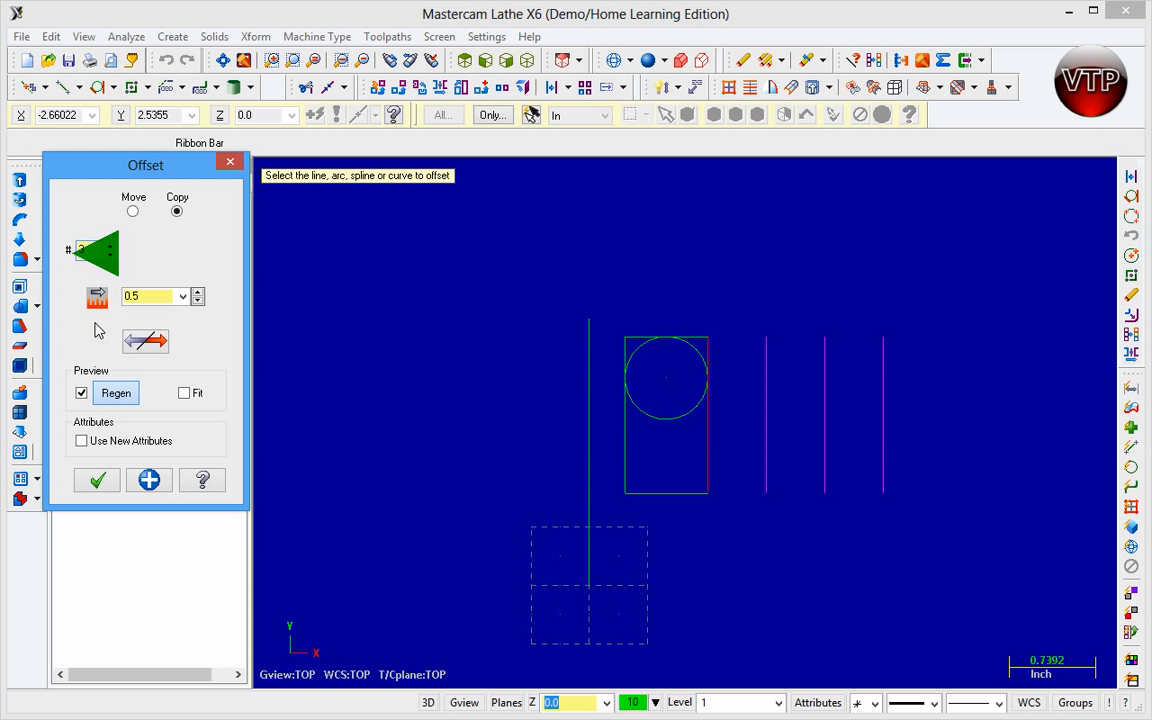
{"action": "left_click", "coordinate": [133, 213]}
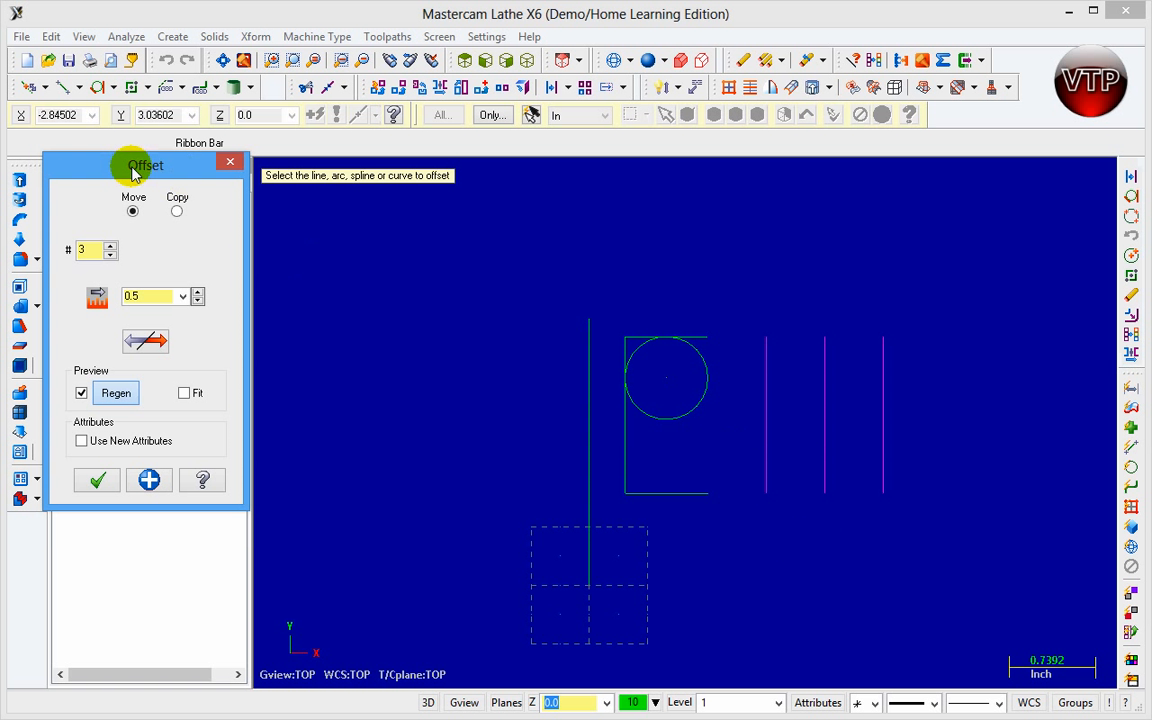
{"action": "left_click", "coordinate": [177, 211]}
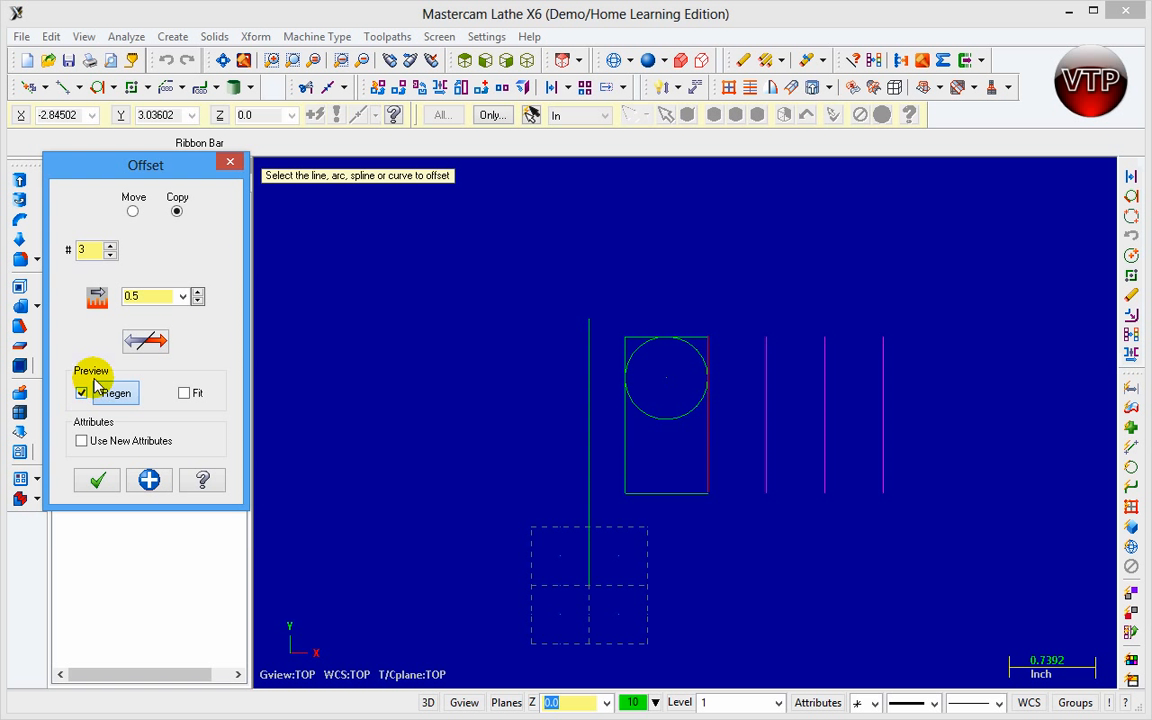
{"action": "left_click", "coordinate": [188, 395]}
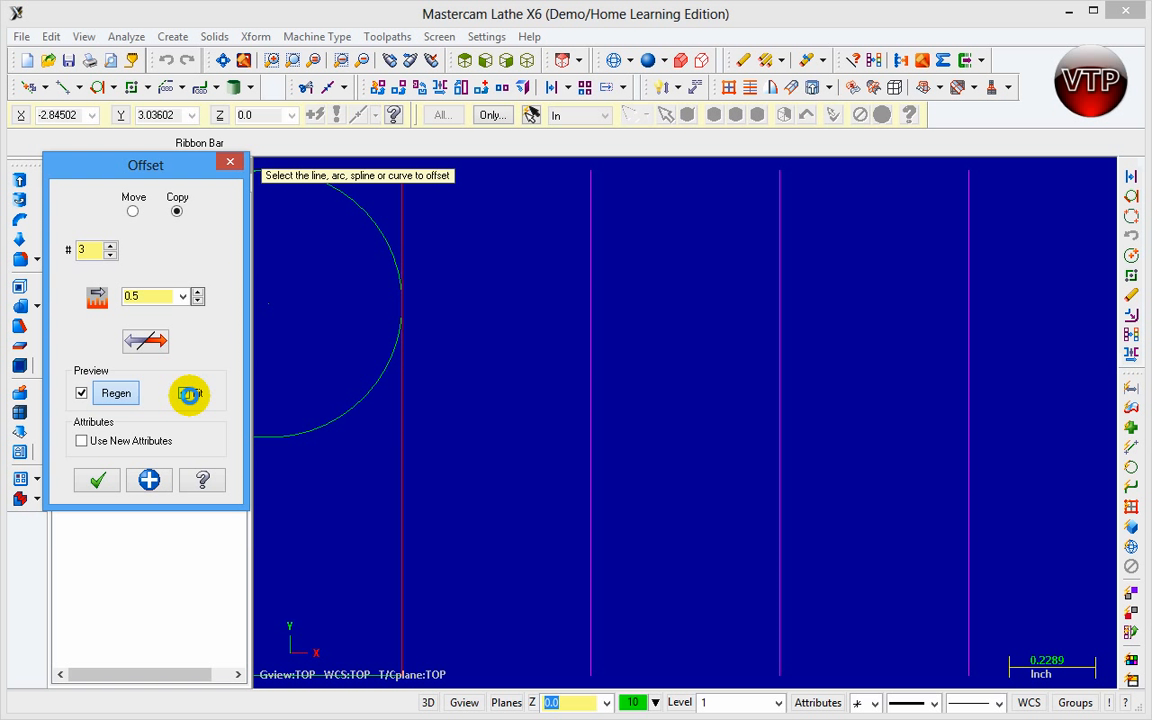
{"action": "left_click", "coordinate": [184, 394]}
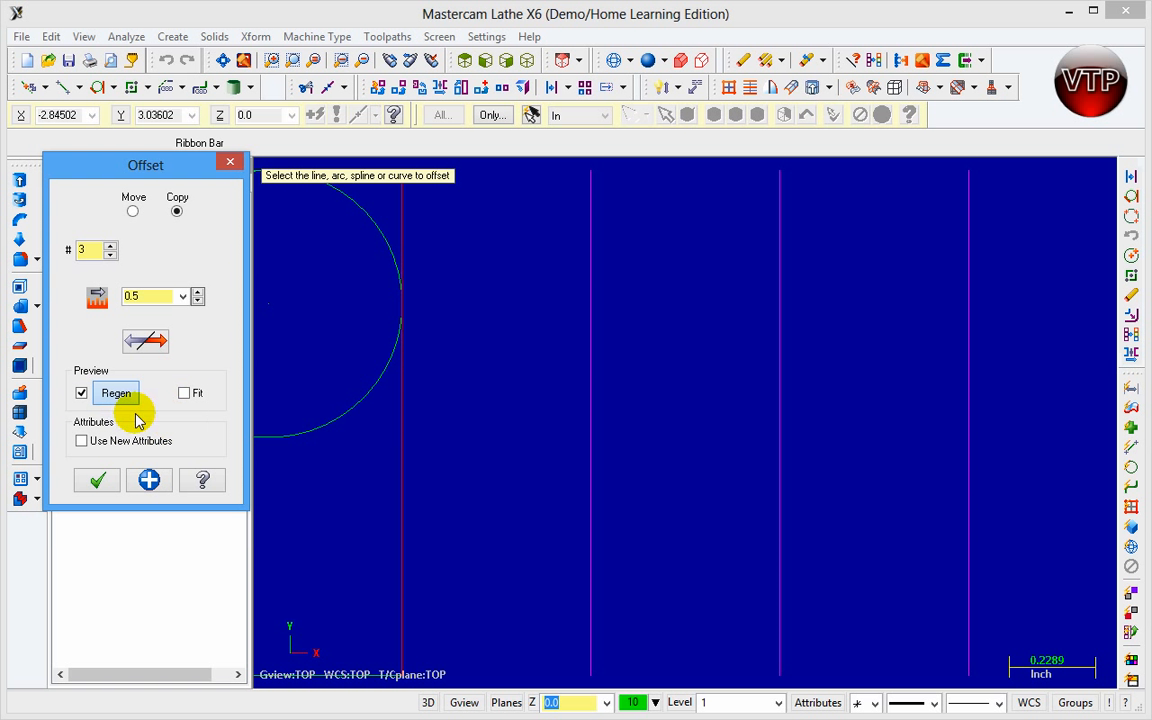
Accept the three offset lines and clear the result colors from the geometry.
{"action": "scroll", "coordinate": [430, 452], "scroll_direction": "down", "scroll_amount": 3}
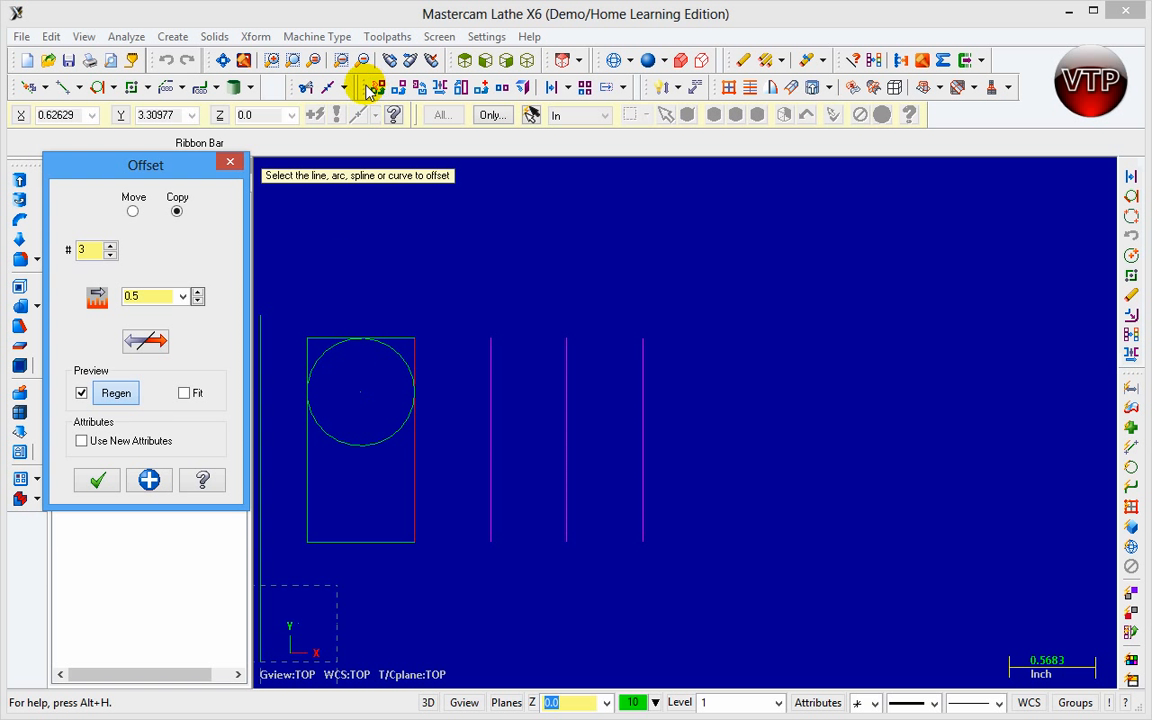
{"action": "left_click", "coordinate": [222, 59]}
{"action": "scroll", "coordinate": [453, 348], "scroll_direction": "down", "scroll_amount": 1}
{"action": "scroll", "coordinate": [430, 385], "scroll_direction": "down", "scroll_amount": 2}
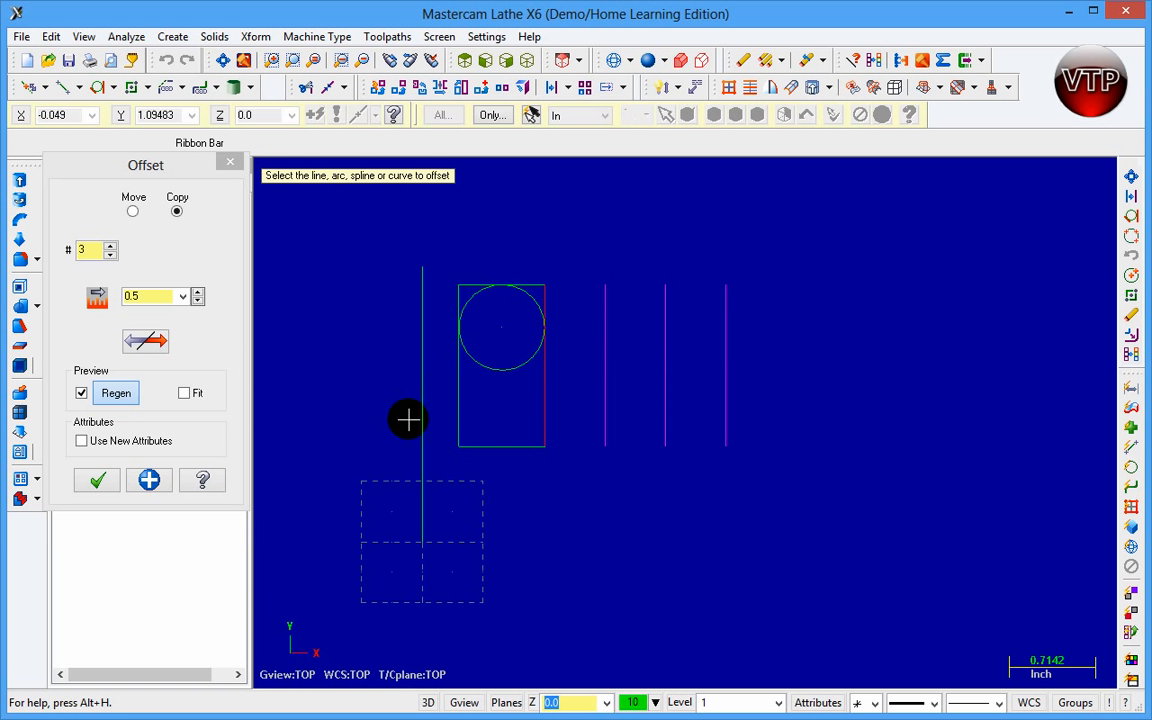
{"action": "left_click", "coordinate": [106, 484]}
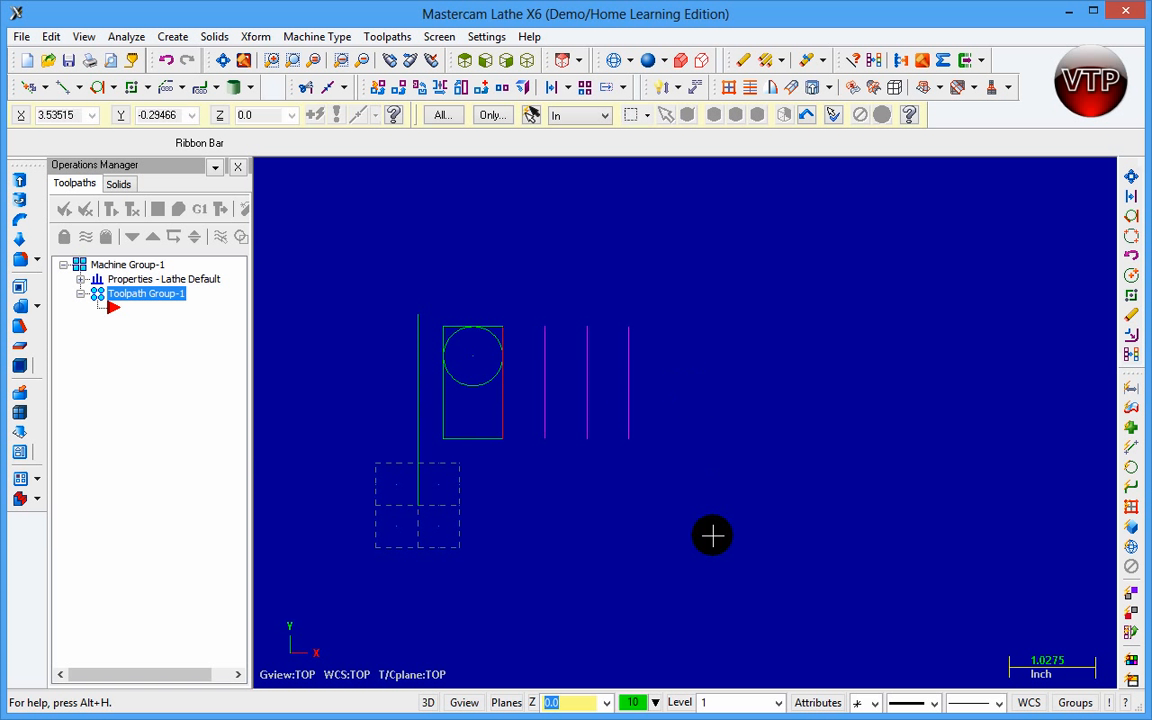
{"action": "left_click", "coordinate": [876, 62]}
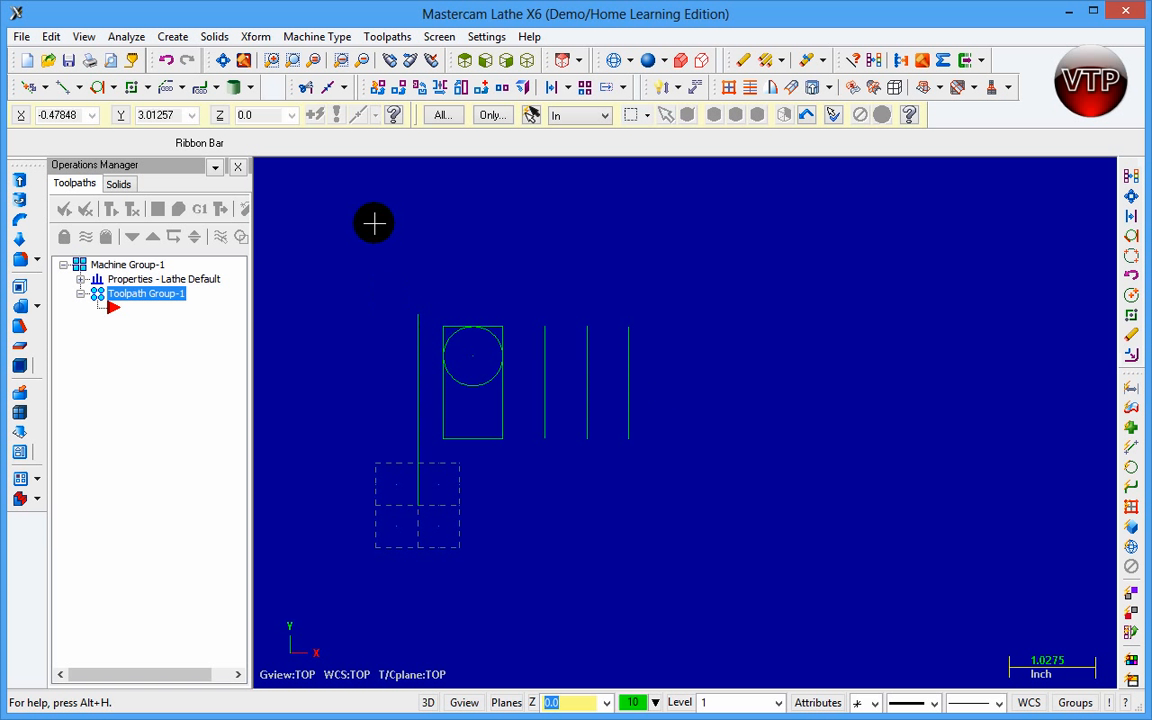
Start a Translate and select the rectangle and its inscribed circle as the entities to translate.
{"action": "left_click", "coordinate": [399, 90]}
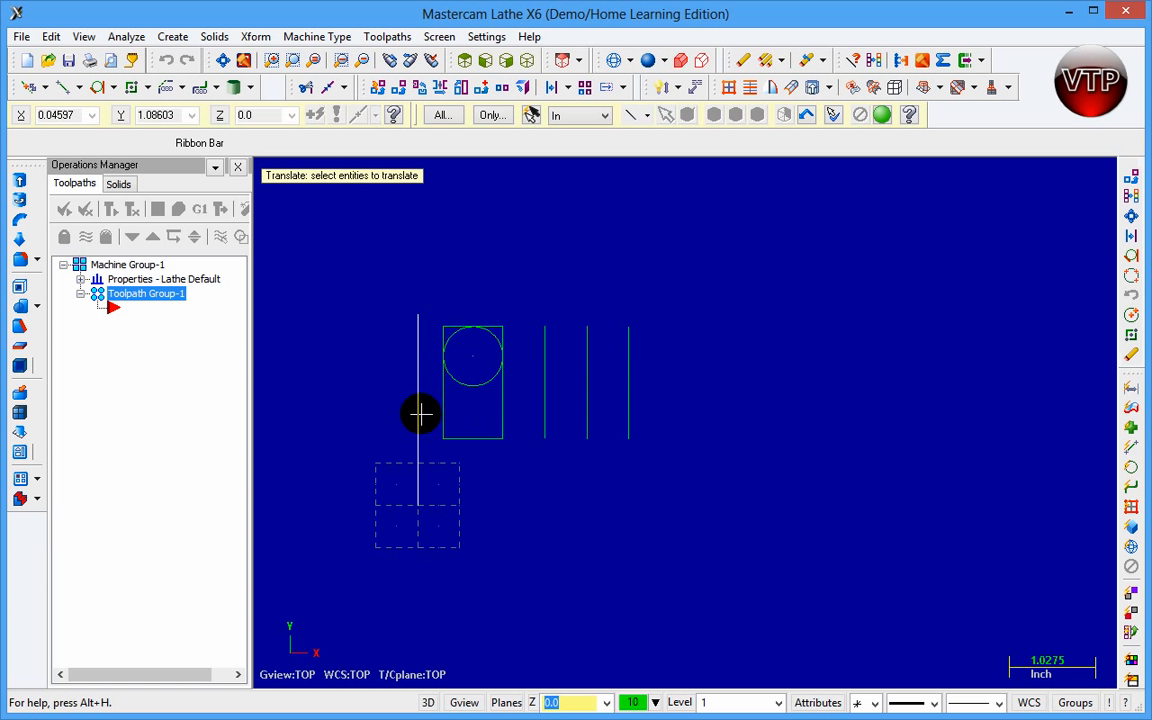
{"action": "left_click", "coordinate": [501, 418]}
{"action": "left_click", "coordinate": [503, 367]}
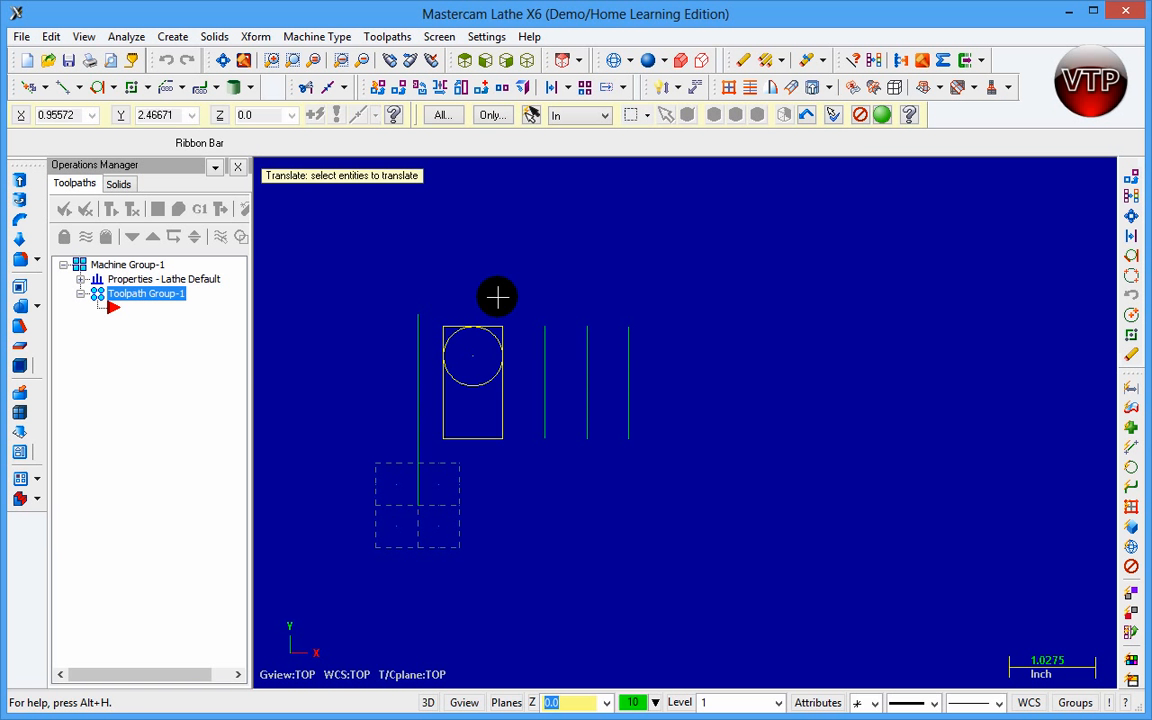
{"action": "left_click", "coordinate": [881, 118]}
{"action": "left_click_drag", "start_coordinate": [356, 147], "coordinate": [114, 140]}
{"action": "scroll", "coordinate": [316, 406], "scroll_direction": "down", "scroll_amount": 3}
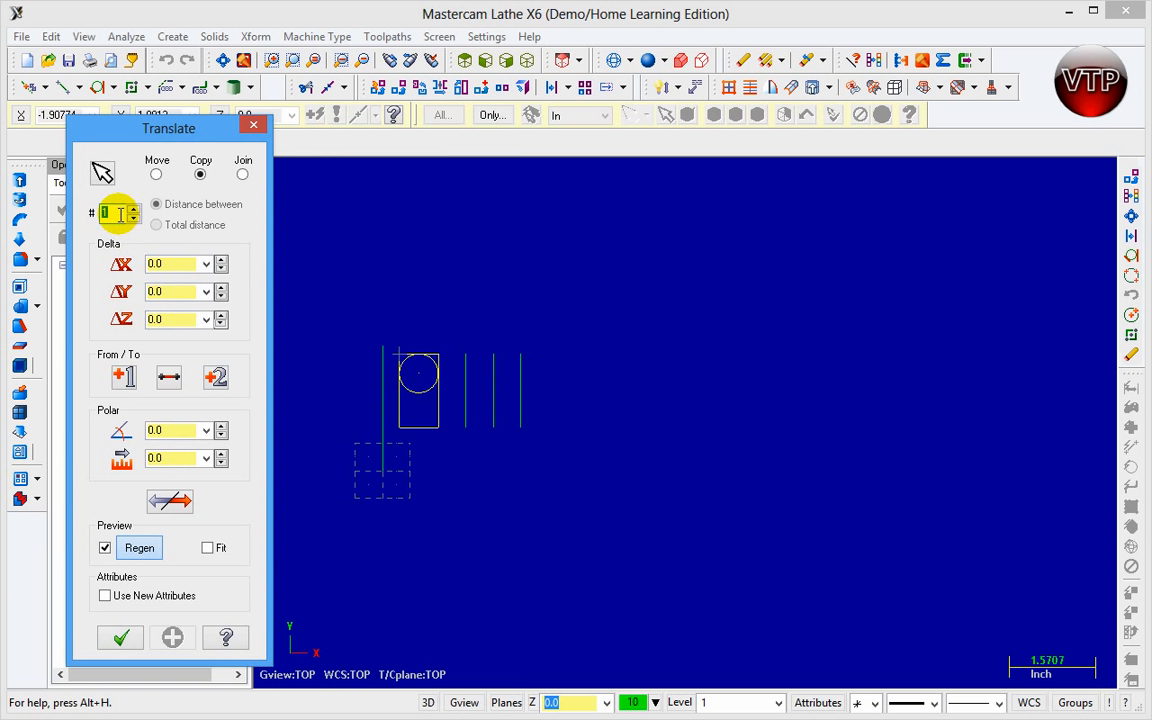
Set the translation distances to 1.0 in X and 1.0 in Y.
{"action": "left_click", "coordinate": [183, 265]}
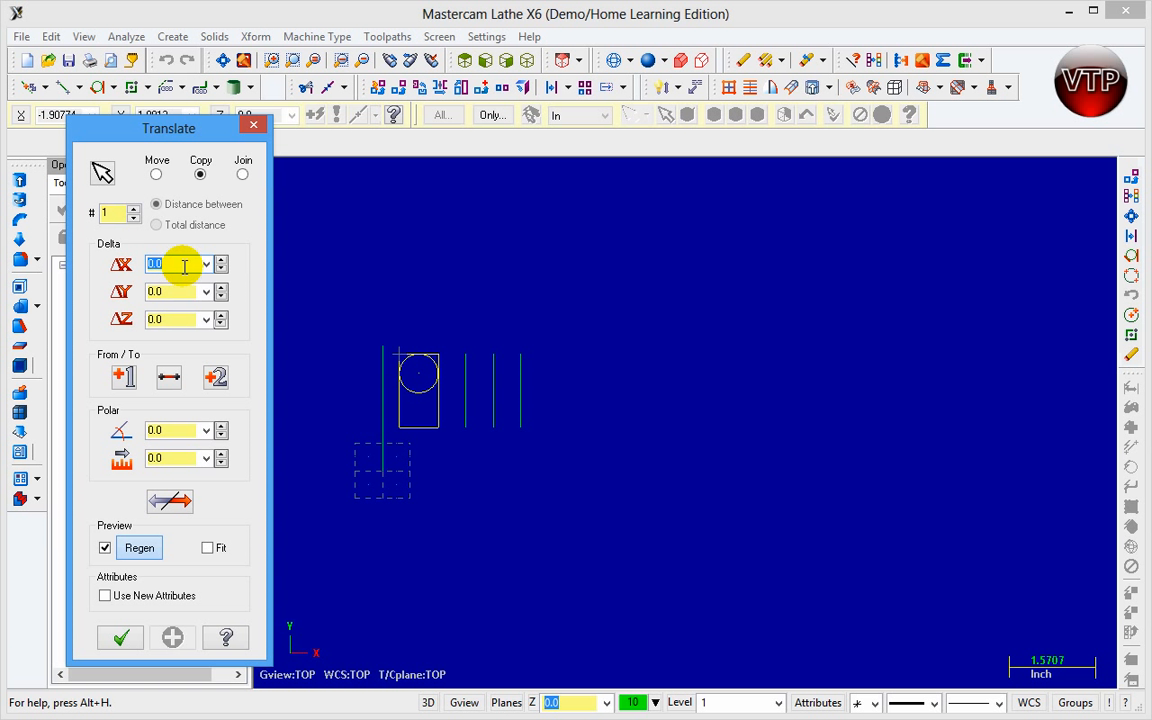
{"action": "type", "text": "1"}
{"action": "left_click", "coordinate": [175, 293]}
{"action": "type", "text": "1"}
{"action": "left_click", "coordinate": [176, 320]}
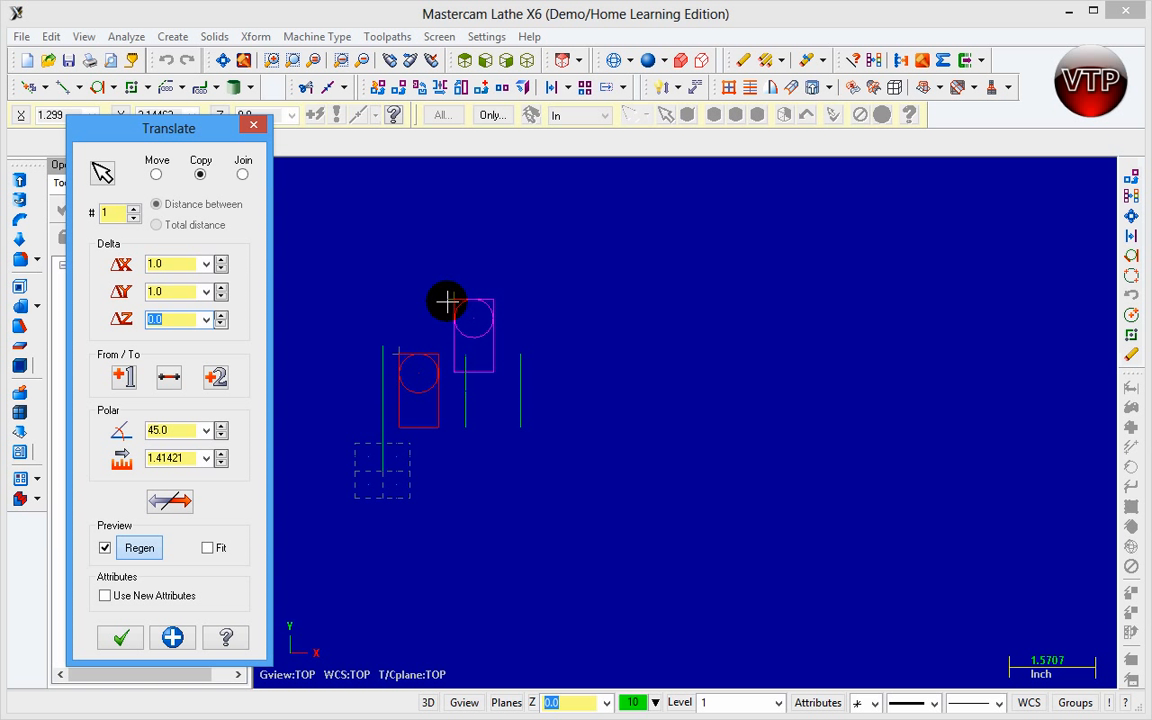
Change the translation's Y distance to 2.0.
{"action": "left_click", "coordinate": [170, 292]}
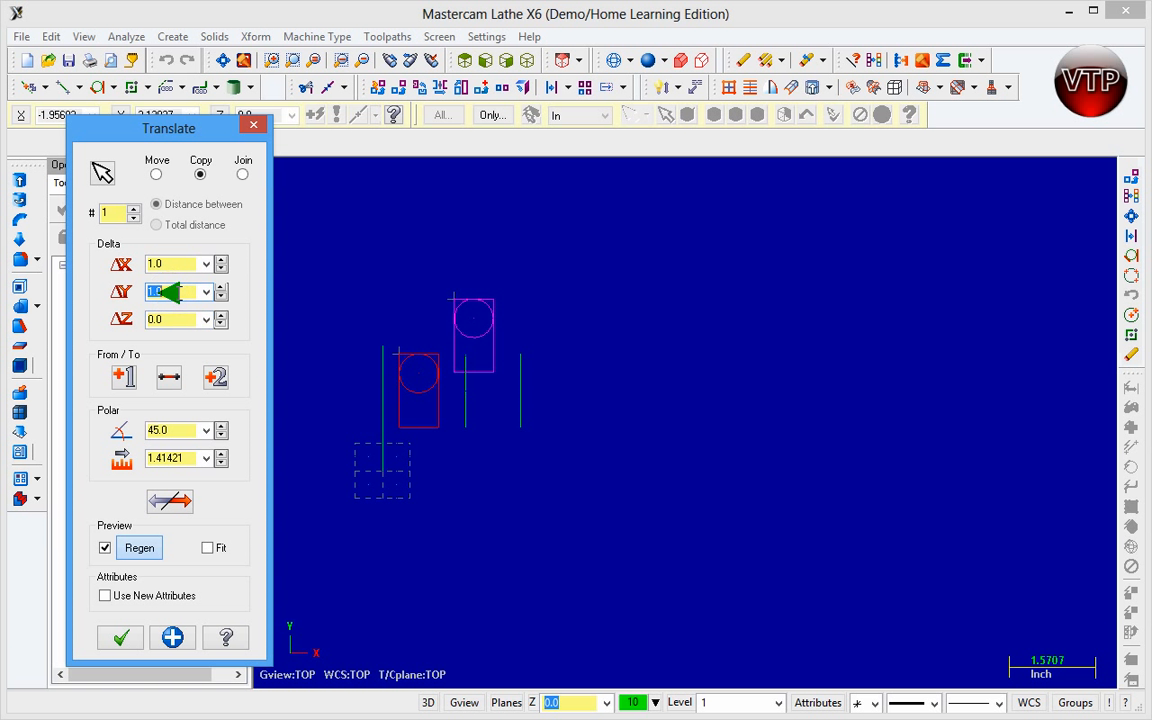
{"action": "type", "text": "2"}
{"action": "key", "text": "Return"}
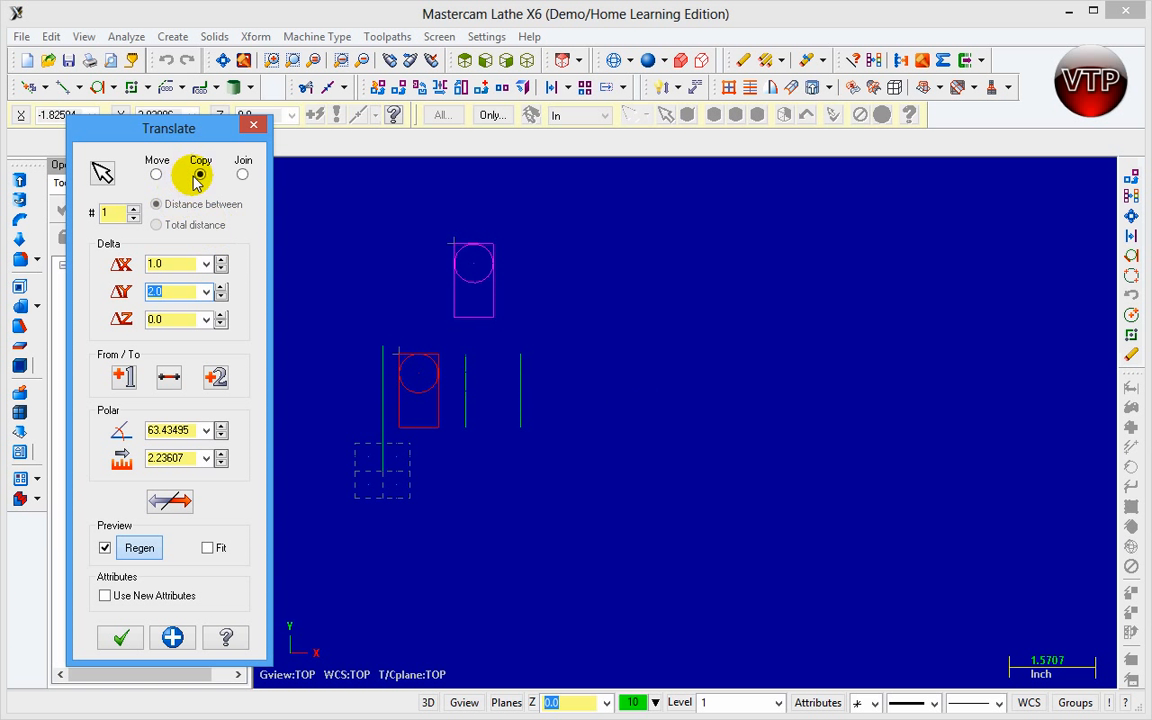
Preview the translation in Move and Join modes, and return it to Copy mode.
{"action": "left_click", "coordinate": [156, 176]}
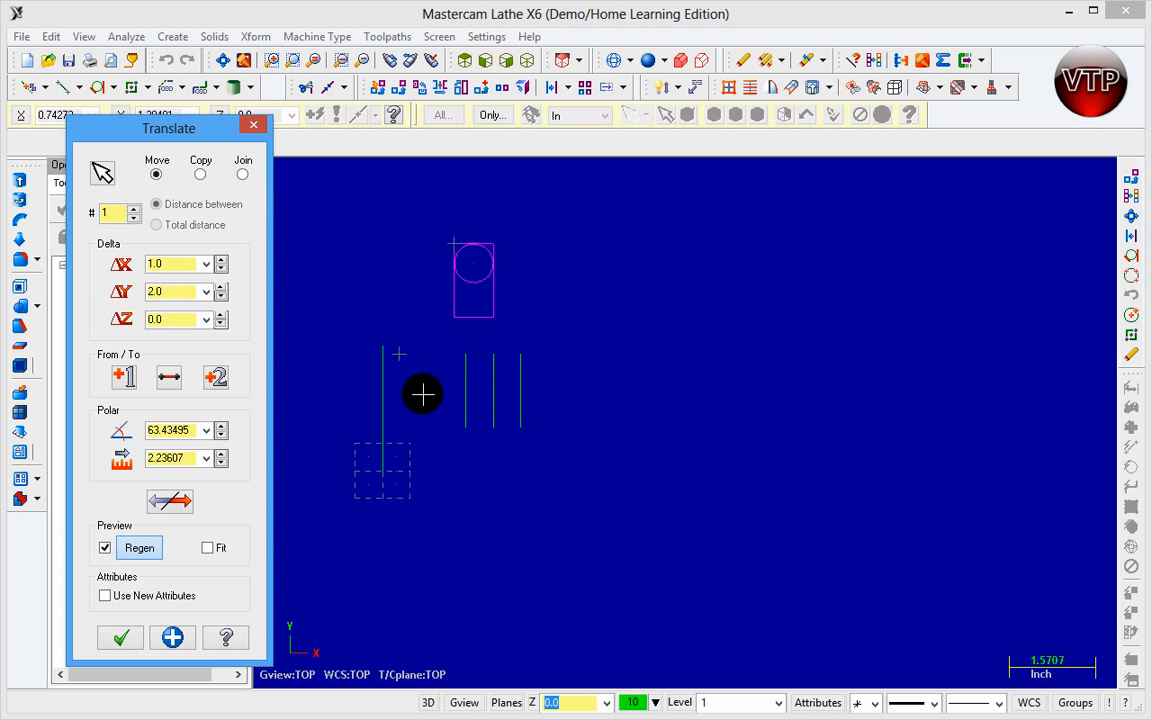
{"action": "left_click", "coordinate": [242, 174]}
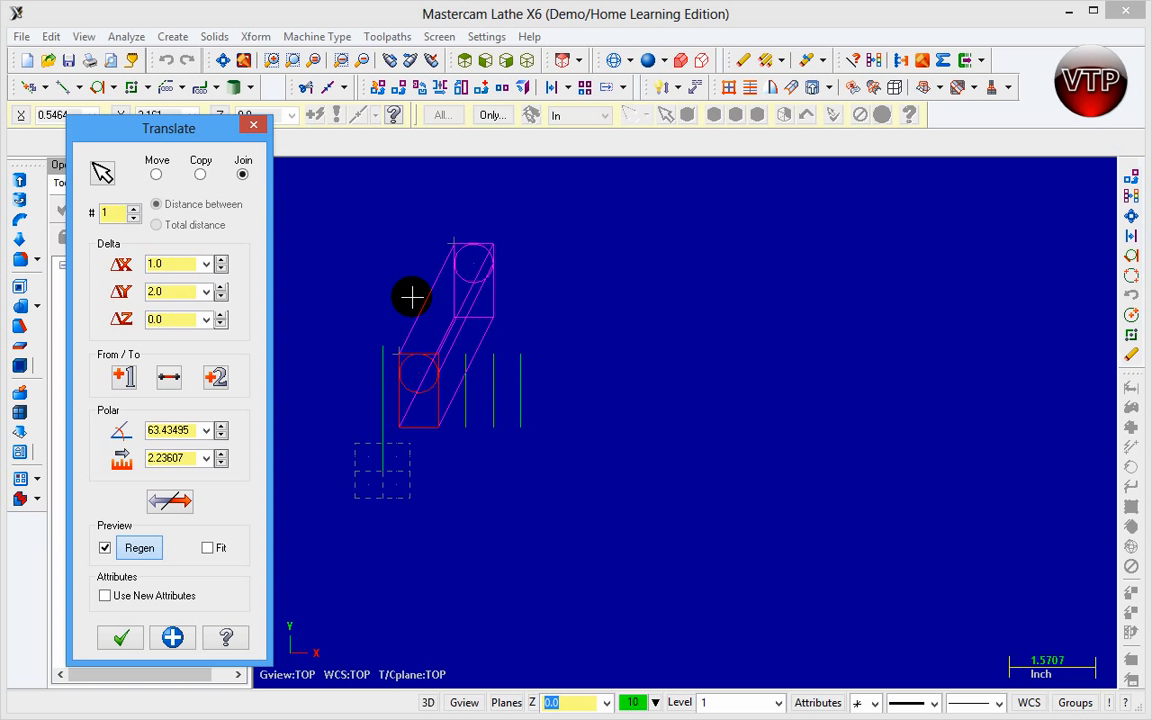
{"action": "left_click", "coordinate": [199, 176]}
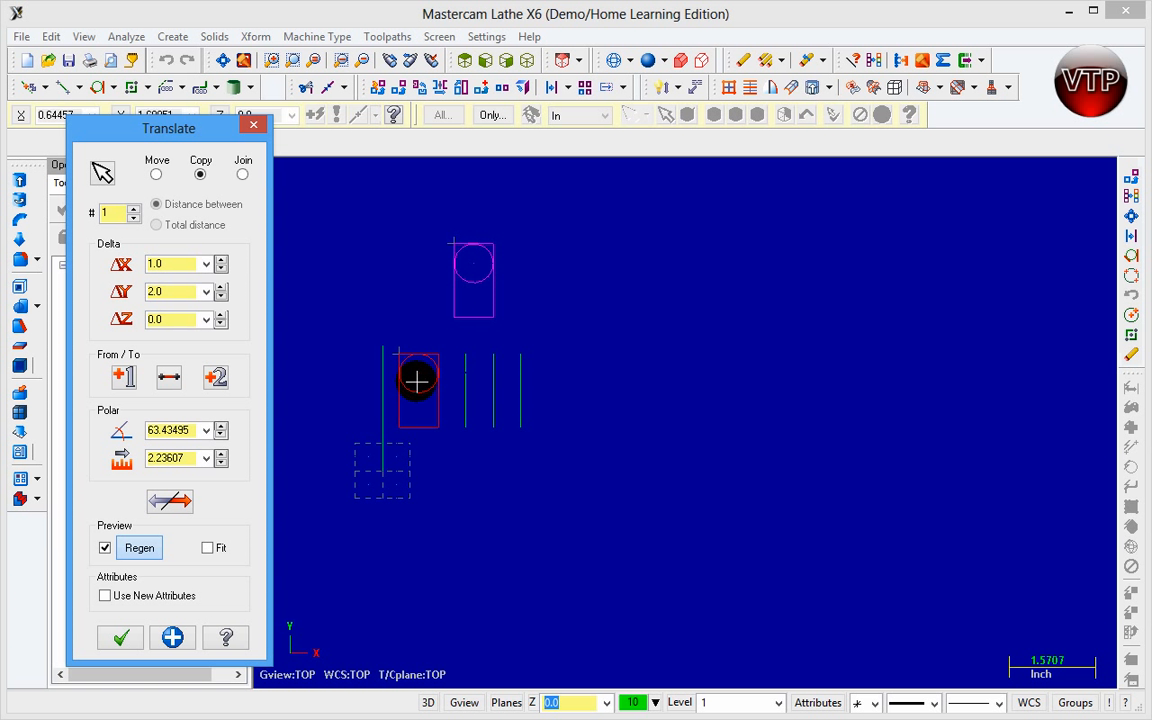
Preview the translation reversed and in both directions, restore the original direction, and apply the copy.
{"action": "left_click", "coordinate": [168, 502]}
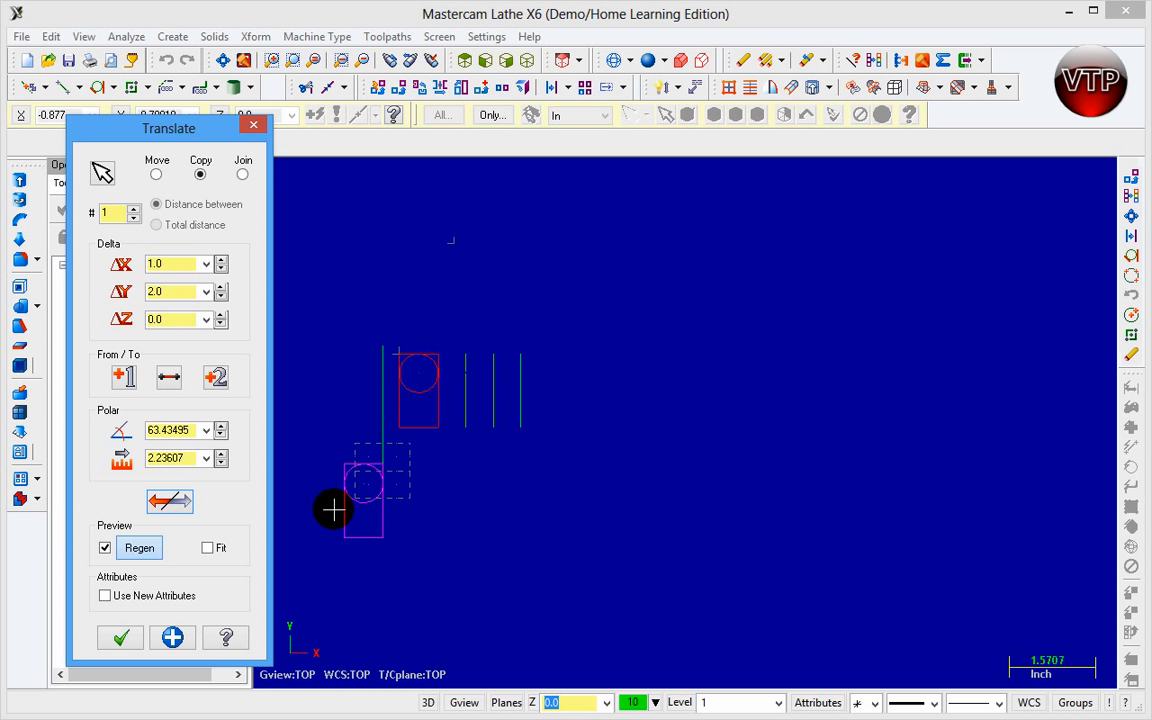
{"action": "left_click", "coordinate": [168, 503]}
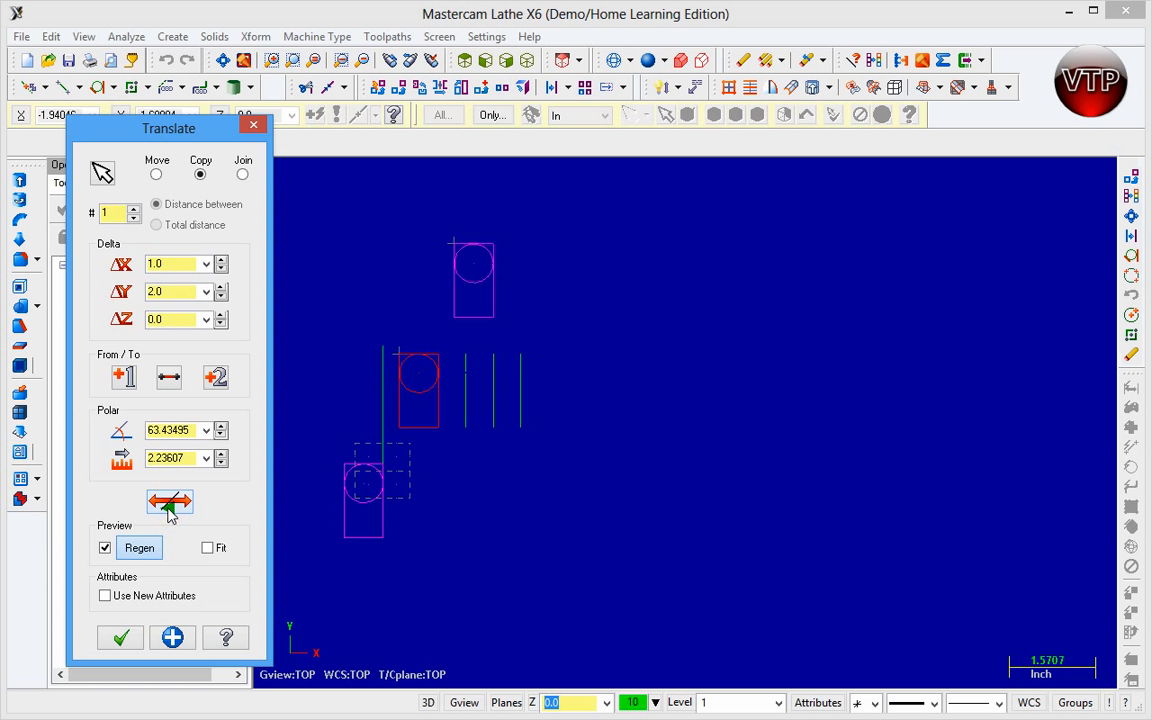
{"action": "left_click", "coordinate": [168, 503]}
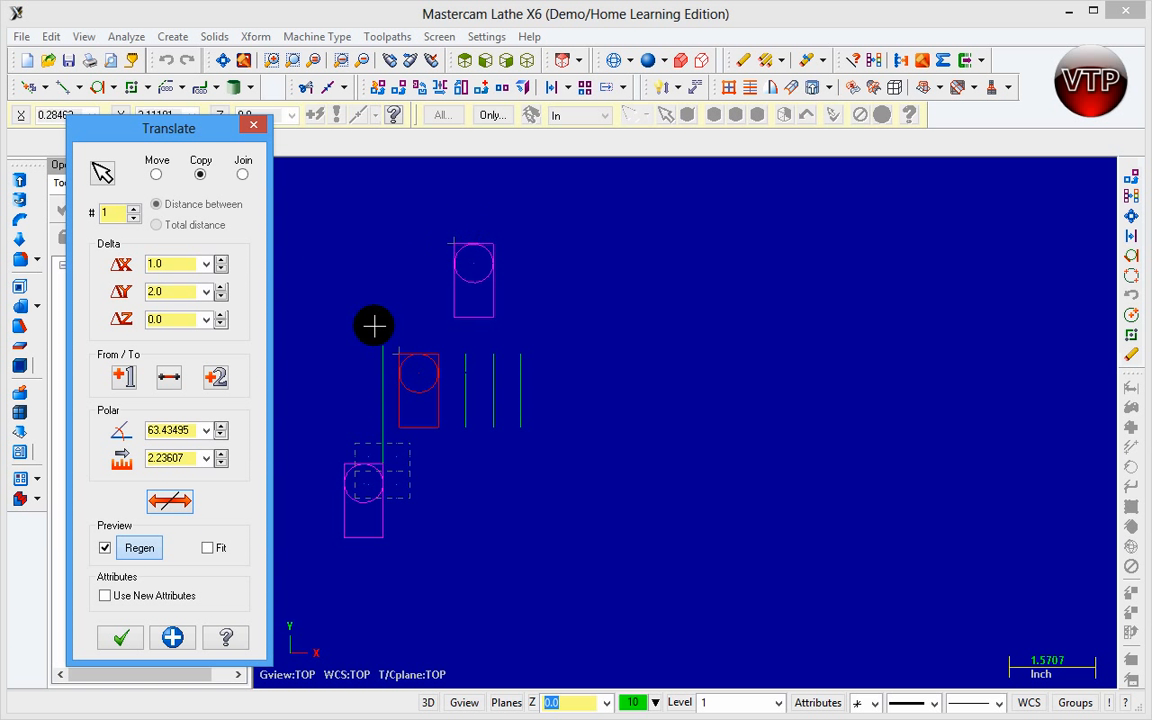
{"action": "left_click", "coordinate": [170, 501]}
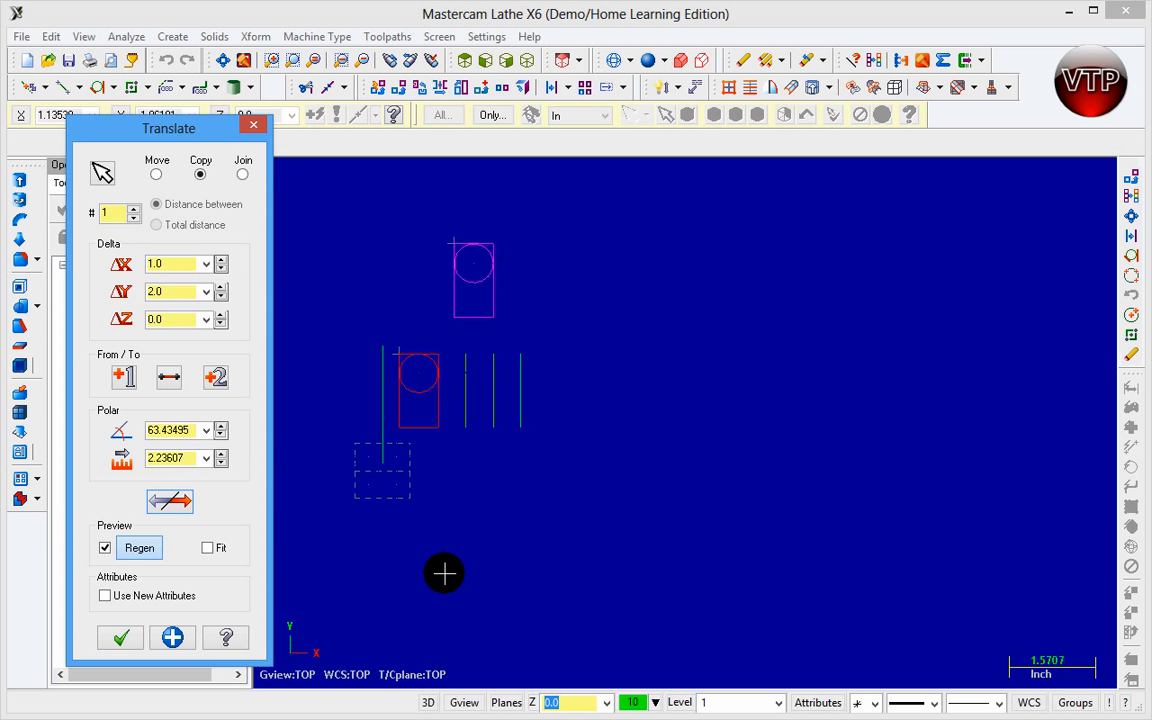
{"action": "left_click", "coordinate": [172, 637]}
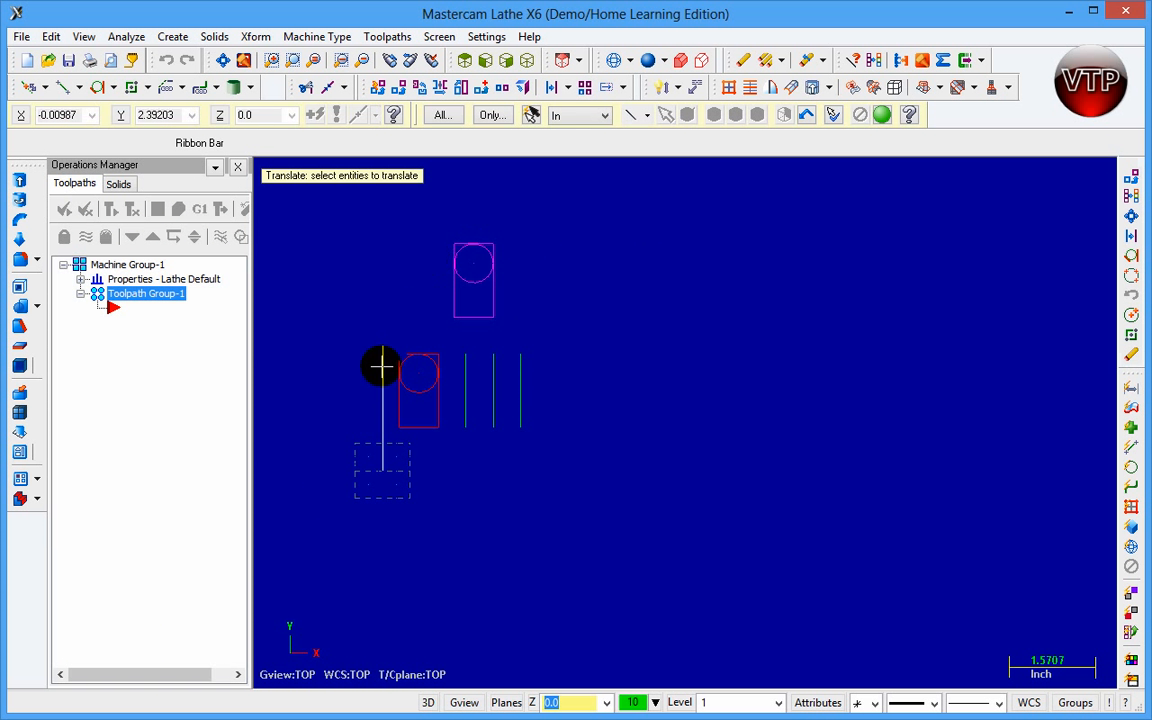
Start a Mirror and select both rectangles with their circles and the three short vertical lines as the entities.
{"action": "left_click", "coordinate": [440, 88]}
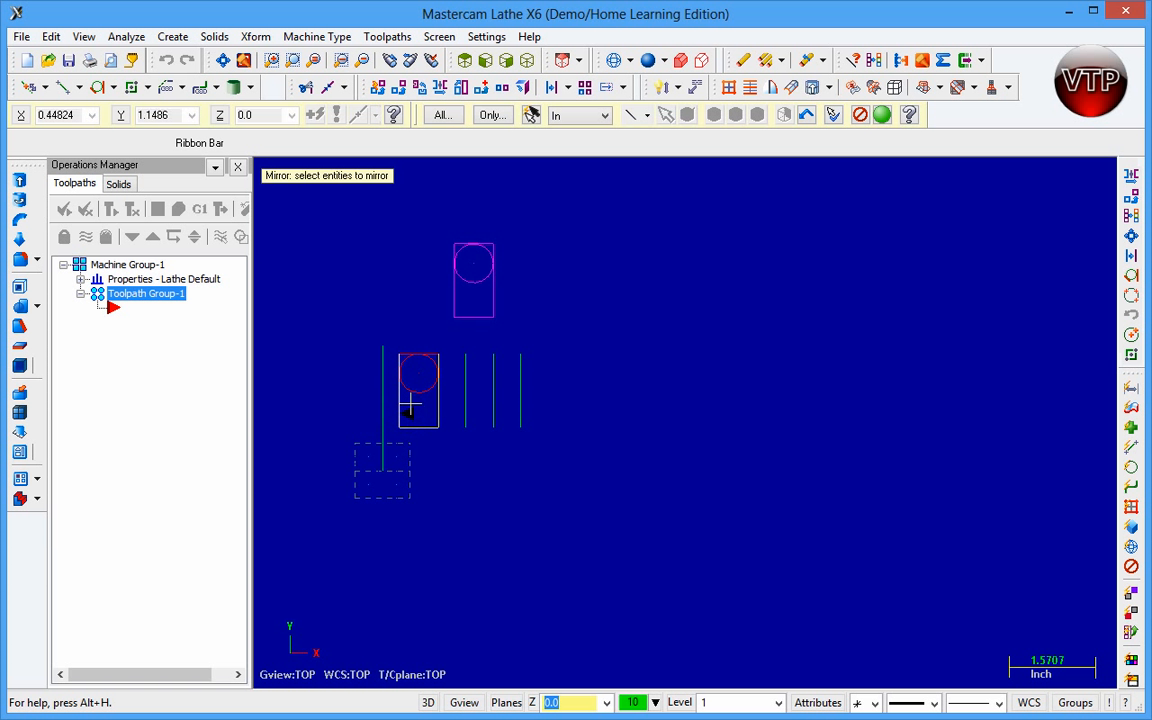
{"action": "left_click", "coordinate": [434, 351]}
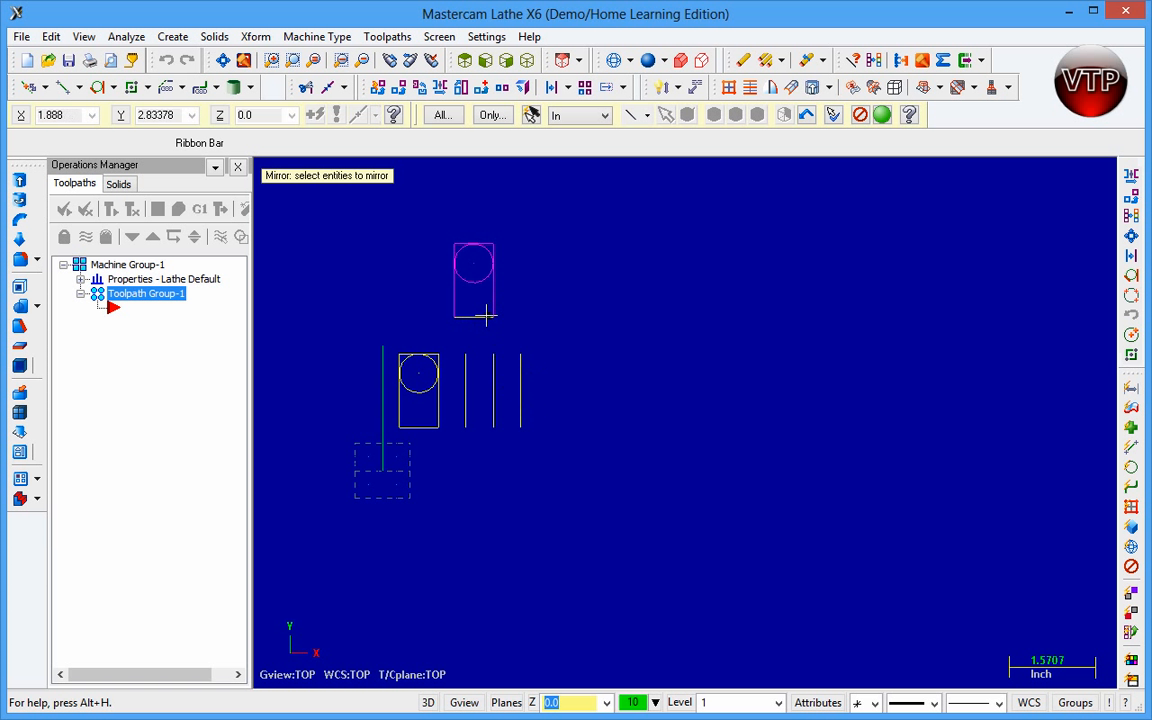
{"action": "left_click", "coordinate": [459, 238]}
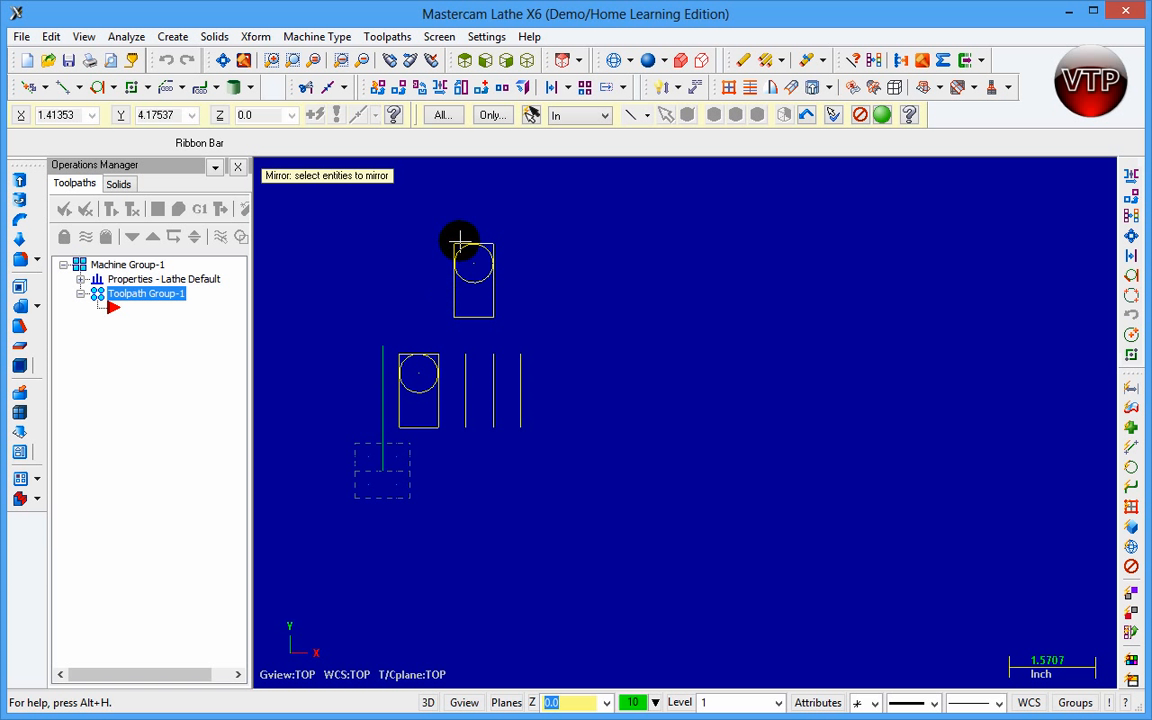
{"action": "left_click", "coordinate": [883, 114]}
{"action": "left_click_drag", "start_coordinate": [404, 160], "coordinate": [978, 221]}
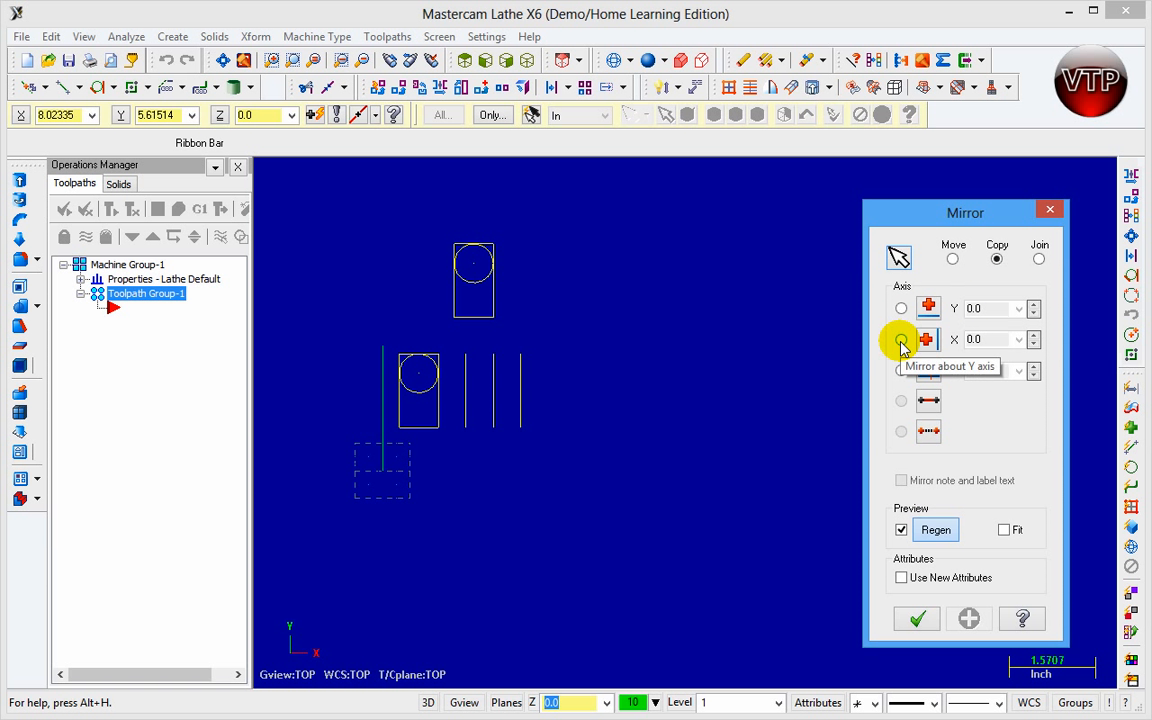
Preview the mirrored copy about the X axis at Y 0.0 and about the Y axis at X 0.0.
{"action": "left_click", "coordinate": [929, 432]}
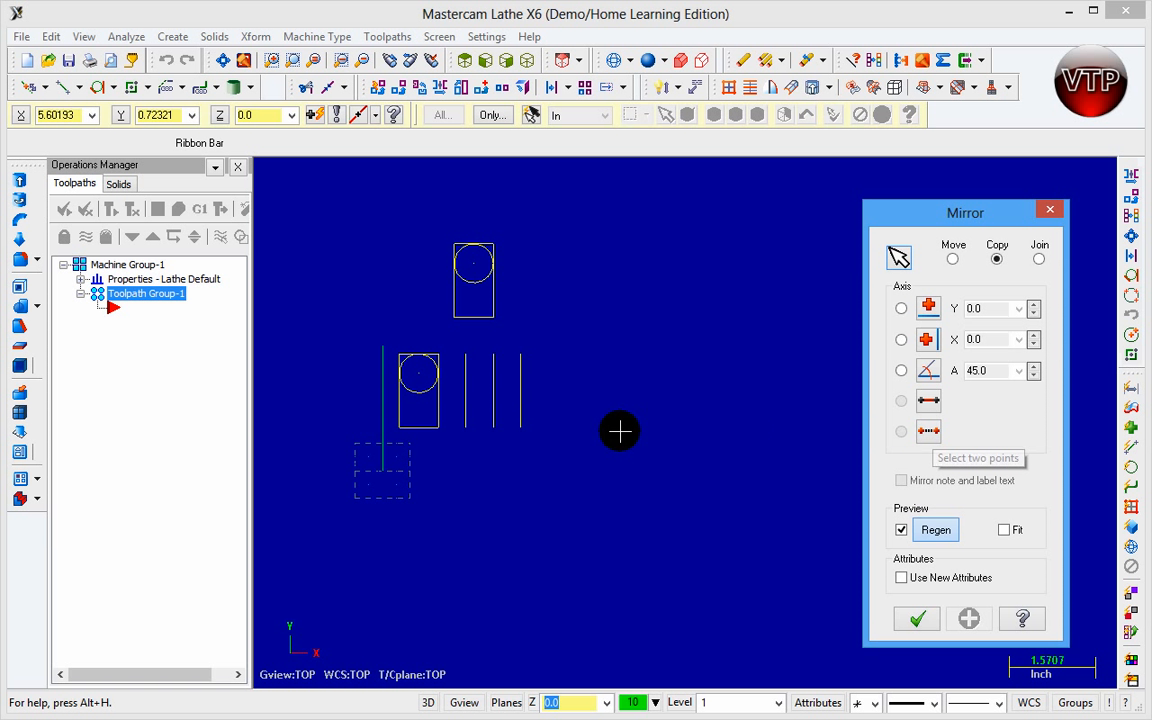
{"action": "left_click", "coordinate": [386, 428]}
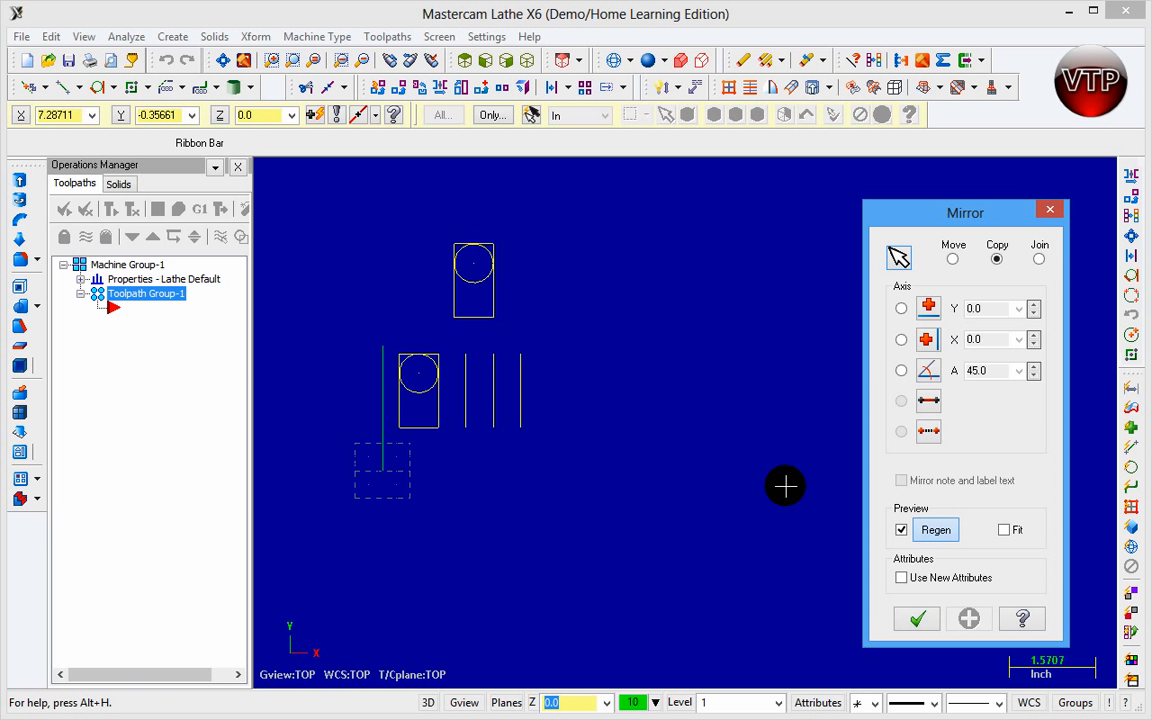
{"action": "left_click", "coordinate": [901, 309]}
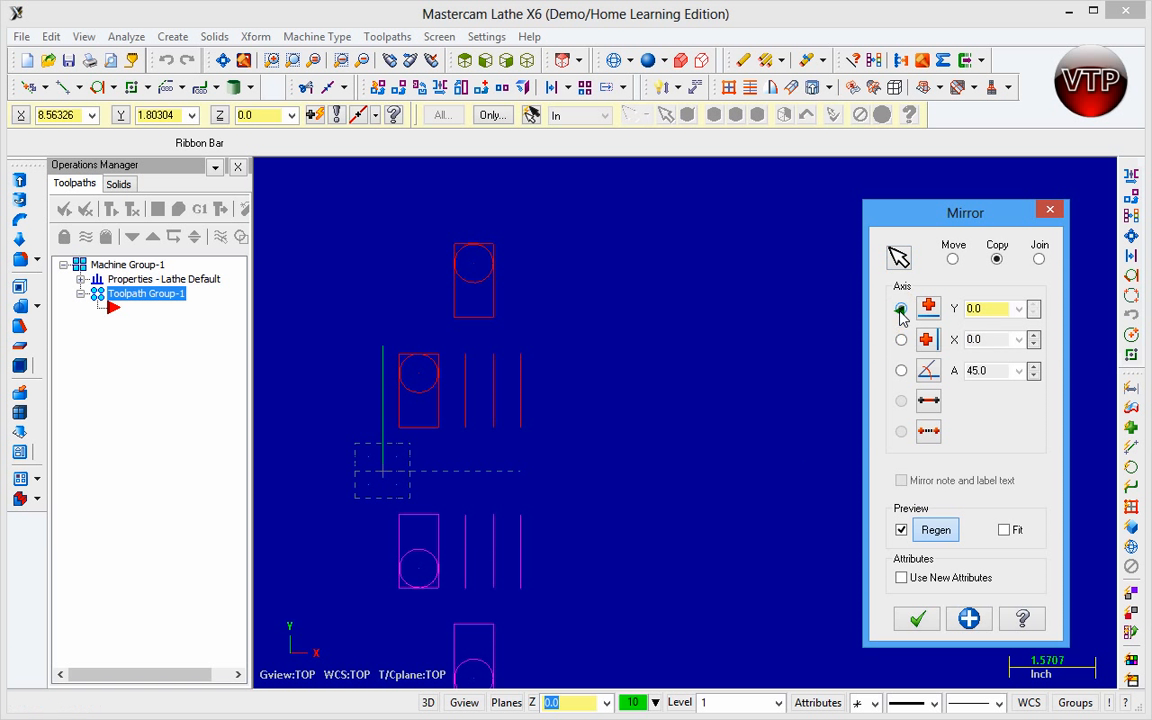
{"action": "scroll", "coordinate": [530, 456], "scroll_direction": "down", "scroll_amount": 2}
{"action": "scroll", "coordinate": [494, 453], "scroll_direction": "down", "scroll_amount": 1}
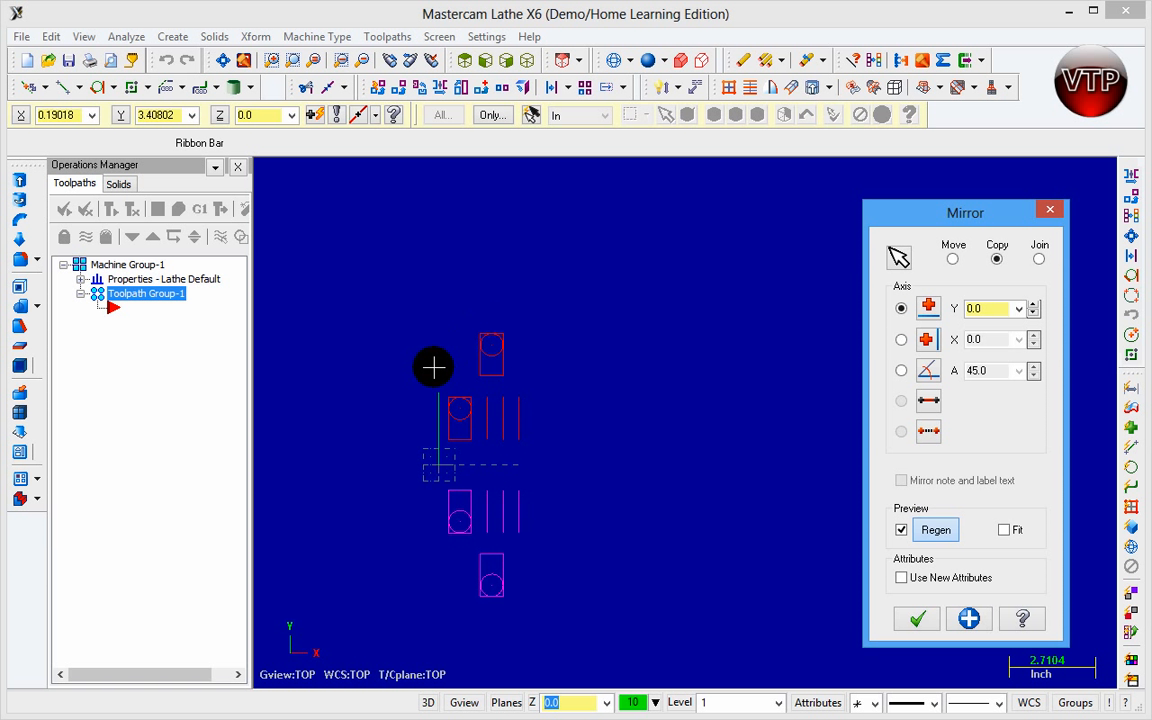
{"action": "left_click", "coordinate": [901, 340]}
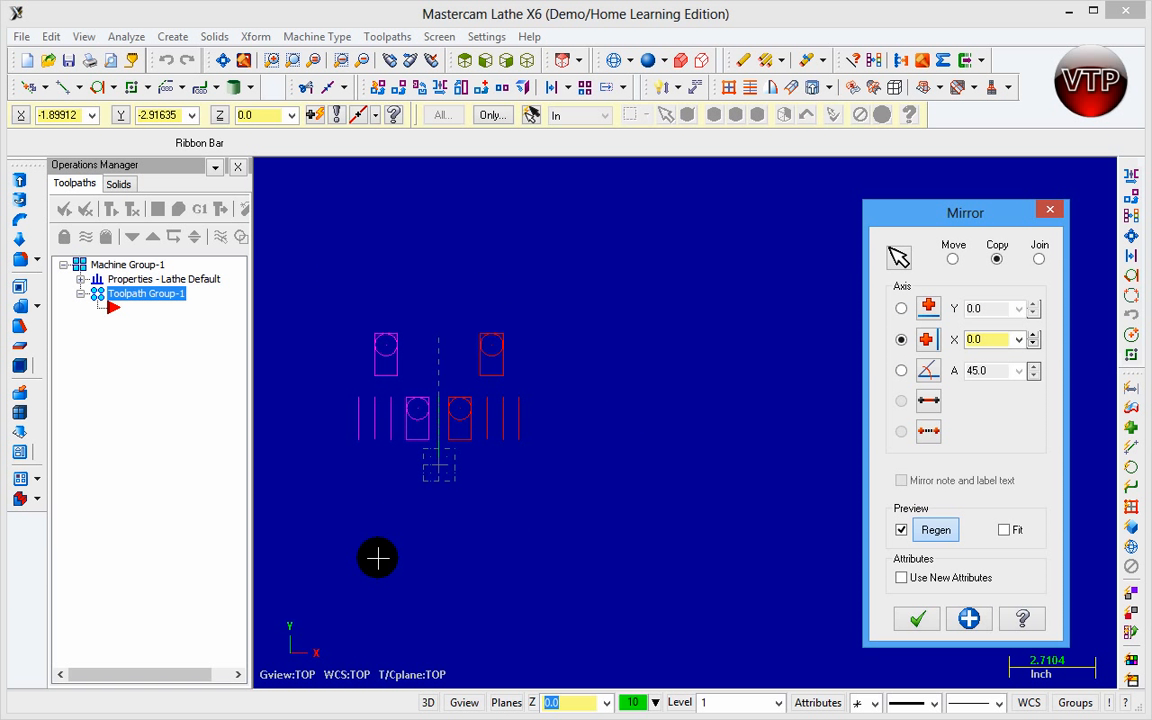
Preview the mirror about an angled axis at 45.0 degrees, and set the angle to 90.
{"action": "left_click", "coordinate": [901, 370]}
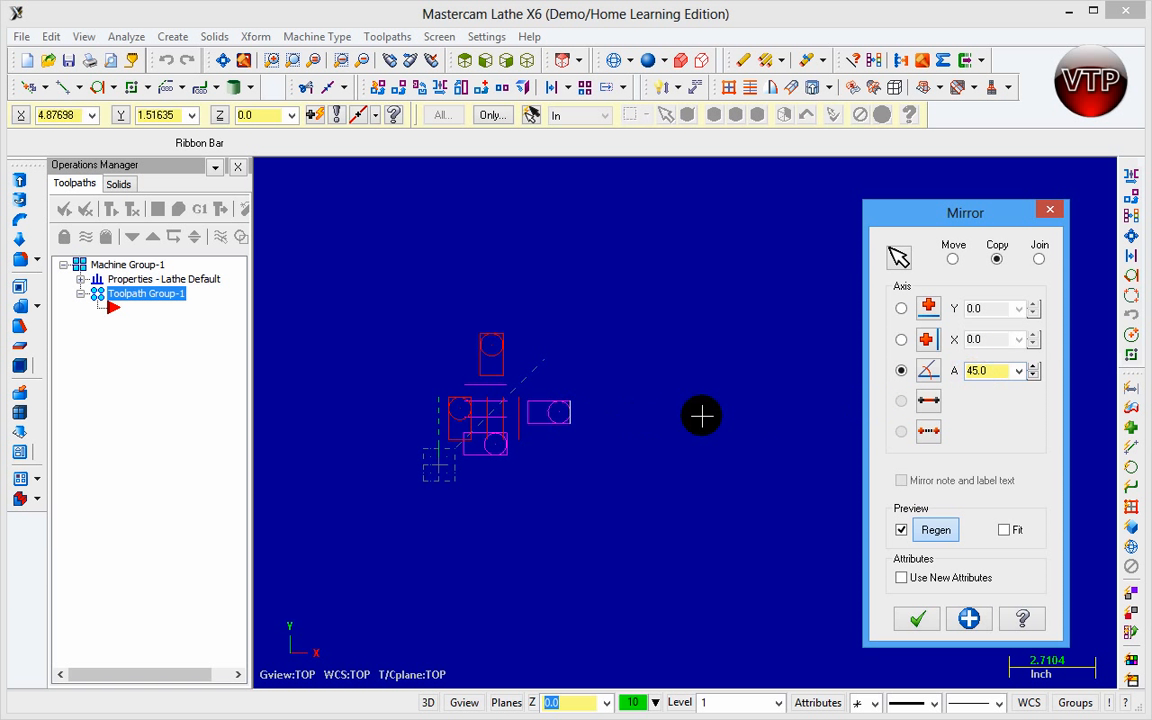
{"action": "type", "text": "90"}
{"action": "key", "text": "Return"}
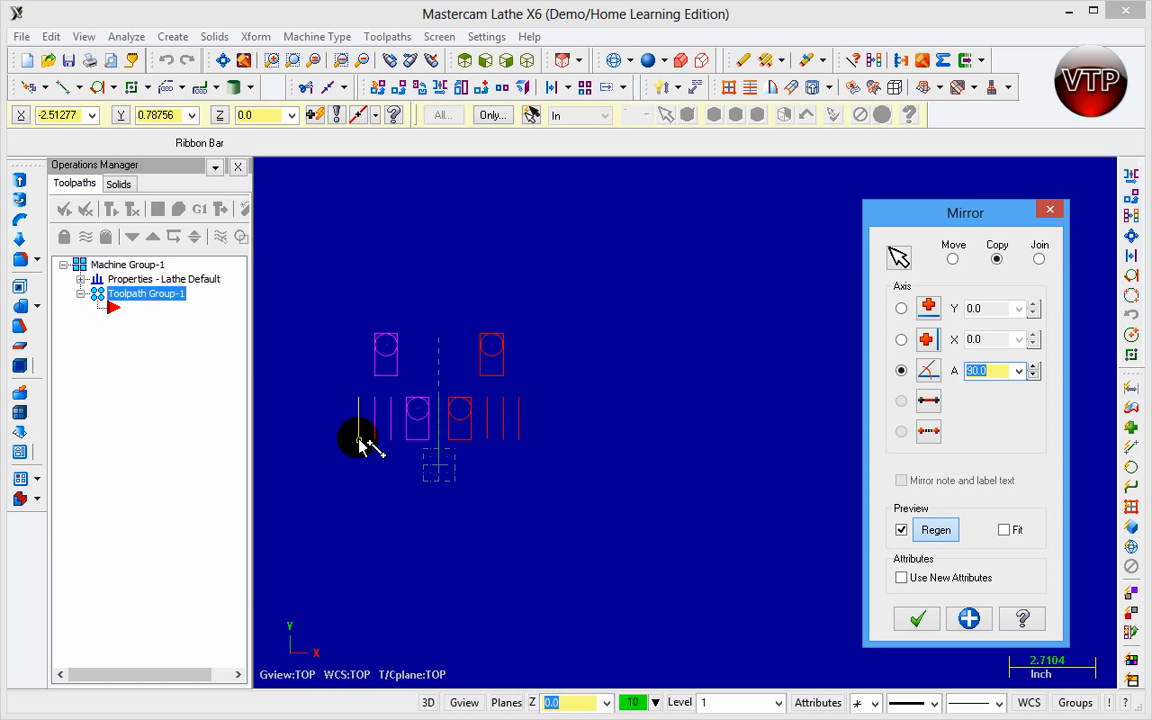
Mirror the selected geometry as a copy about the long vertical line and apply it, keeping the Mirror command active.
{"action": "left_click", "coordinate": [929, 401]}
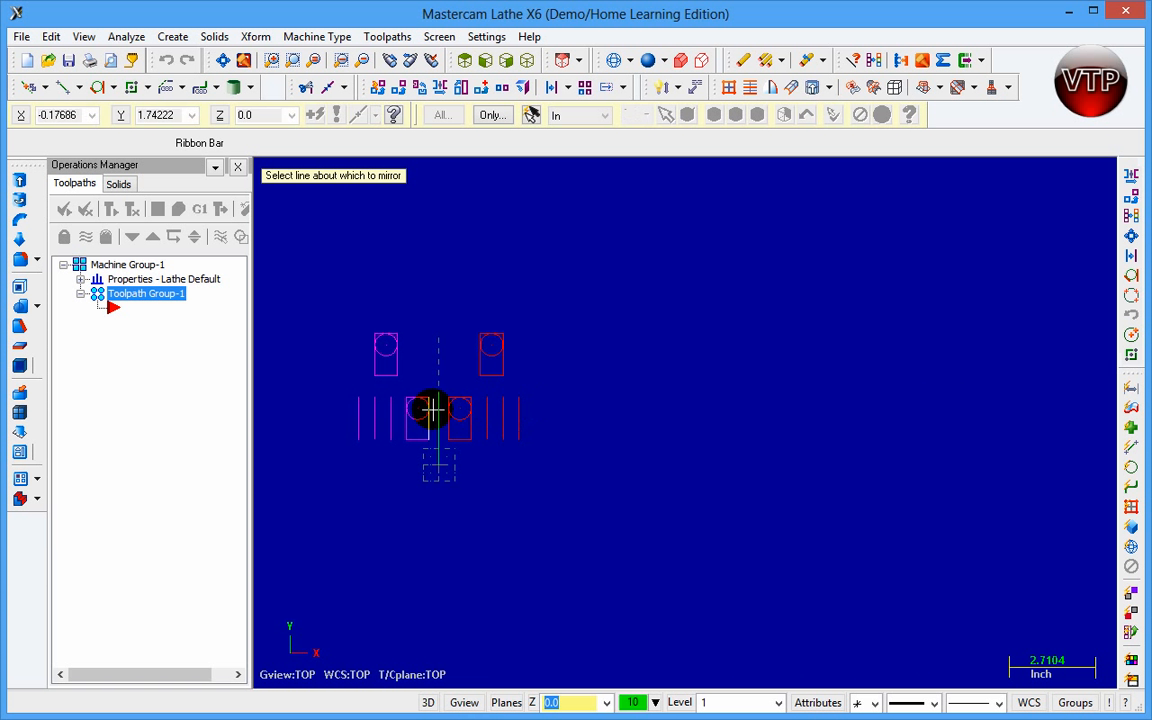
{"action": "left_click", "coordinate": [438, 408]}
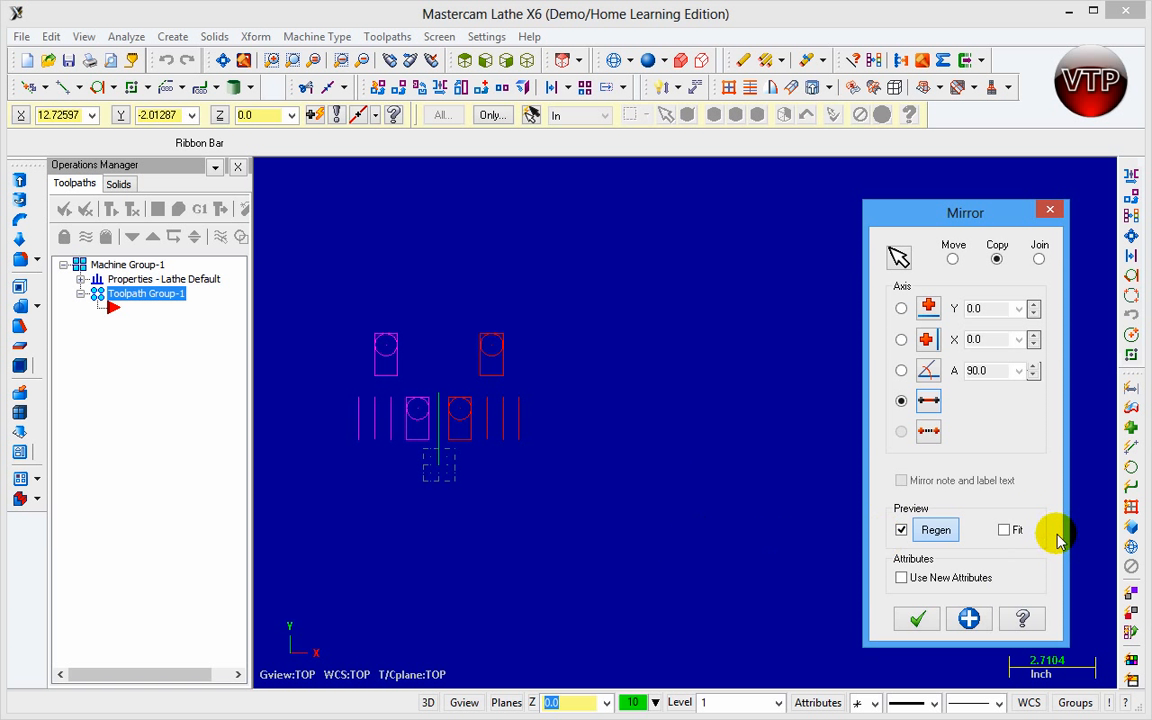
{"action": "left_click", "coordinate": [969, 619]}
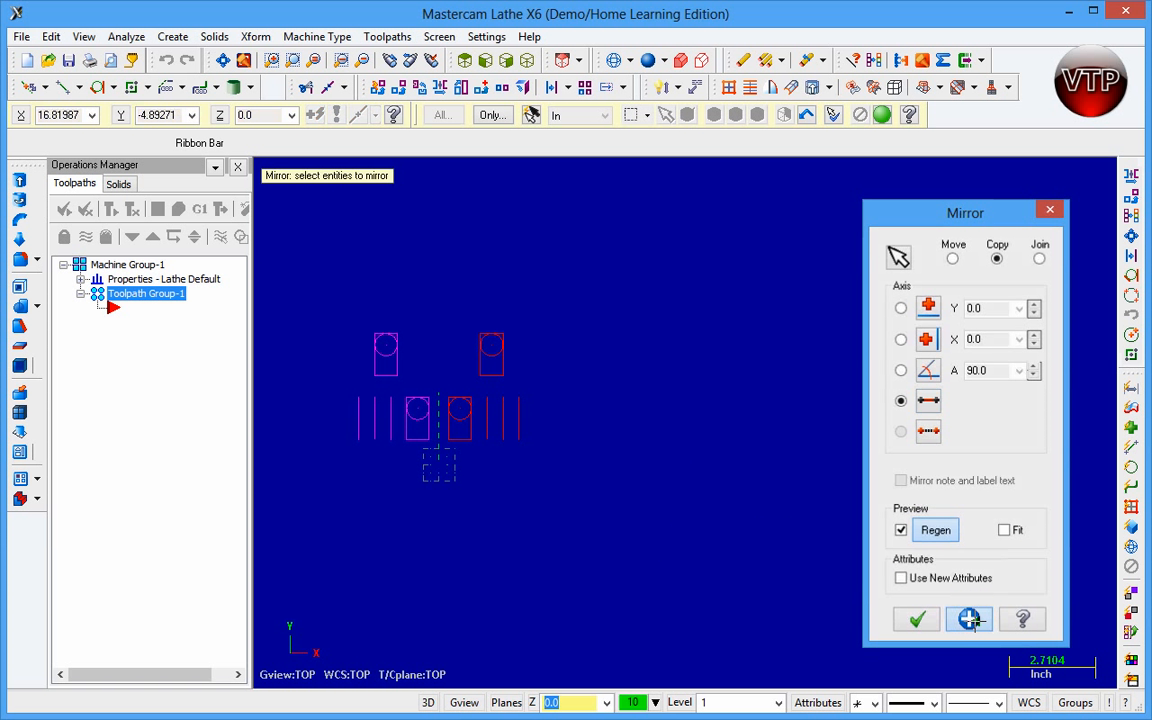